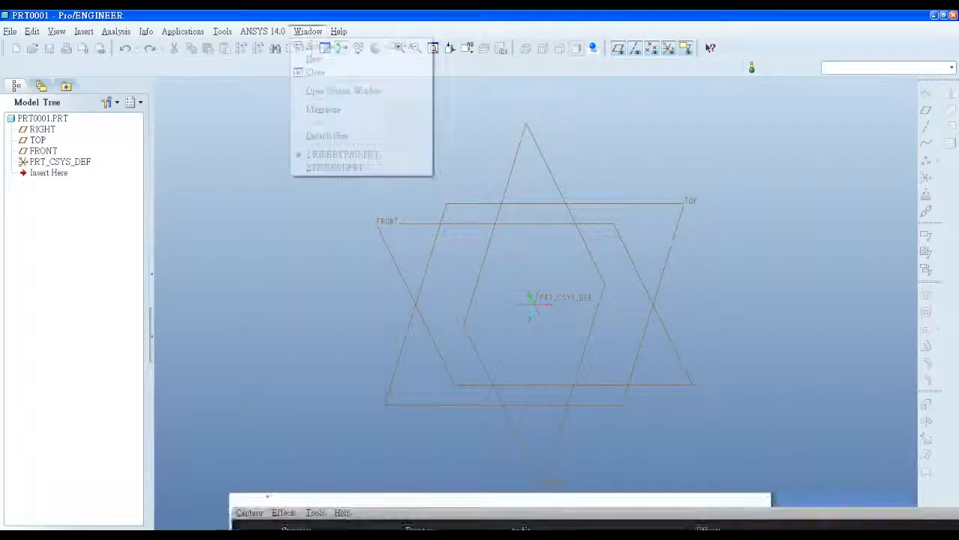
Step: Start a sketch on the FRONT plane and draw a rectangle about 125 wide beside the vertical axis, its base on the horizontal axis
middle_click_drag(526, 289, 489, 263, "shift")
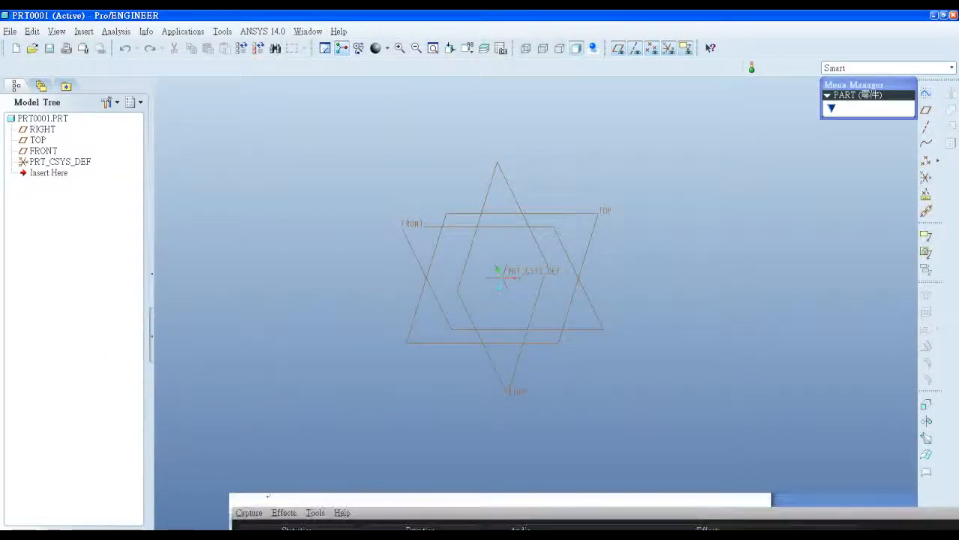
left_click(926, 93)
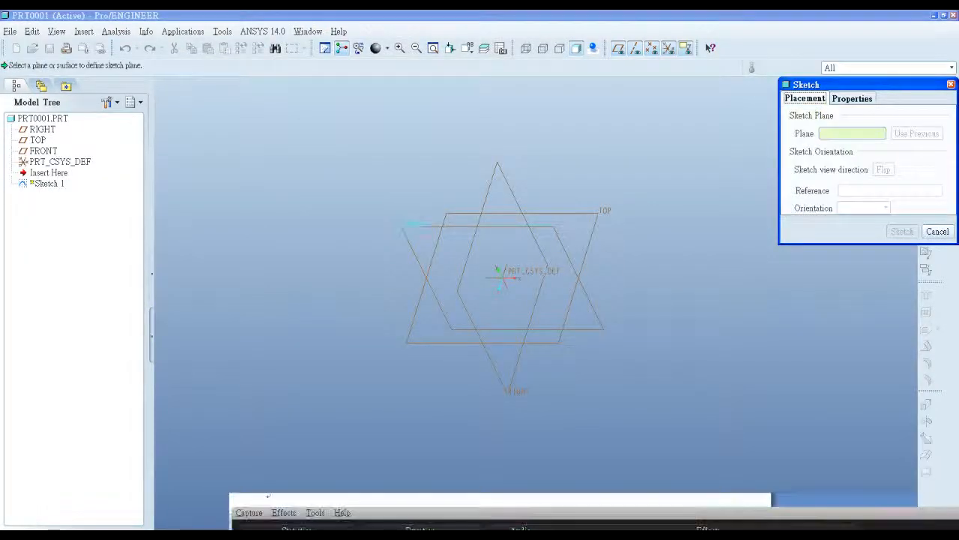
left_click(43, 151)
left_click(902, 232)
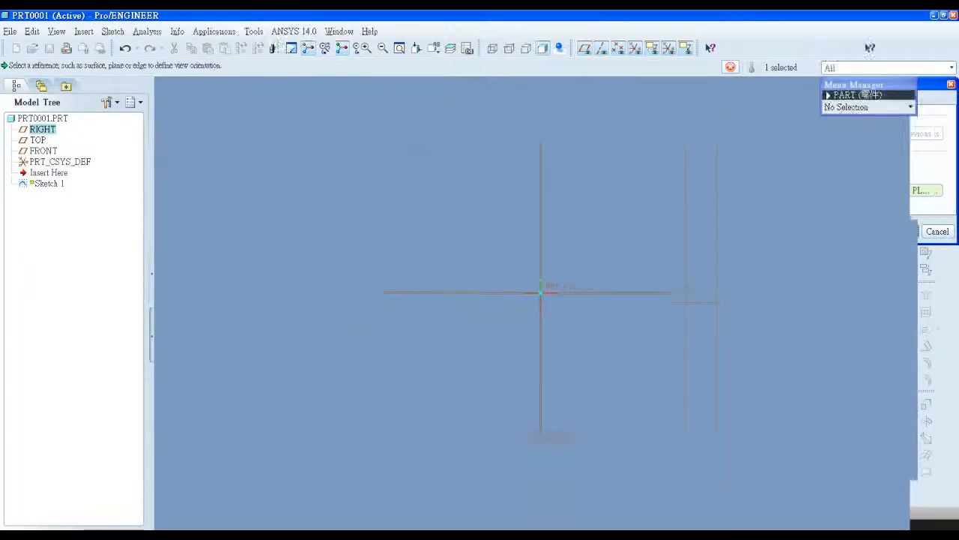
left_click(436, 272)
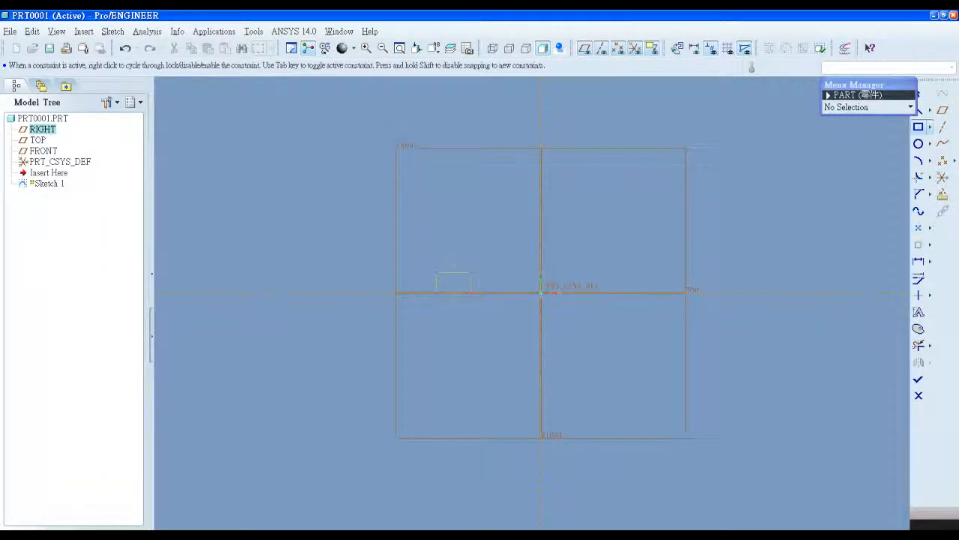
left_click(507, 293)
middle_click(507, 293)
scroll(507, 293, "down", 2)
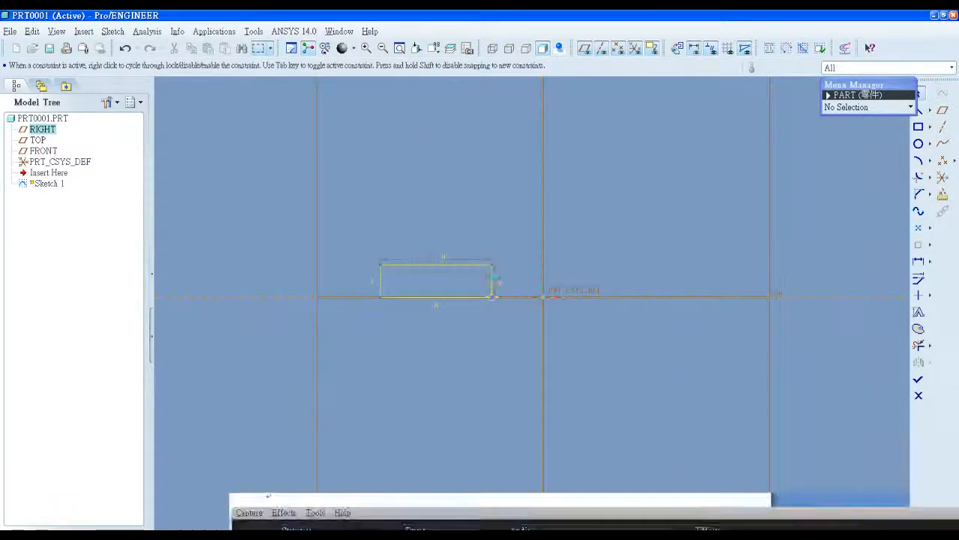
Step: Add a vertical centerline through the sketch origin
left_click(930, 111)
left_click(883, 111)
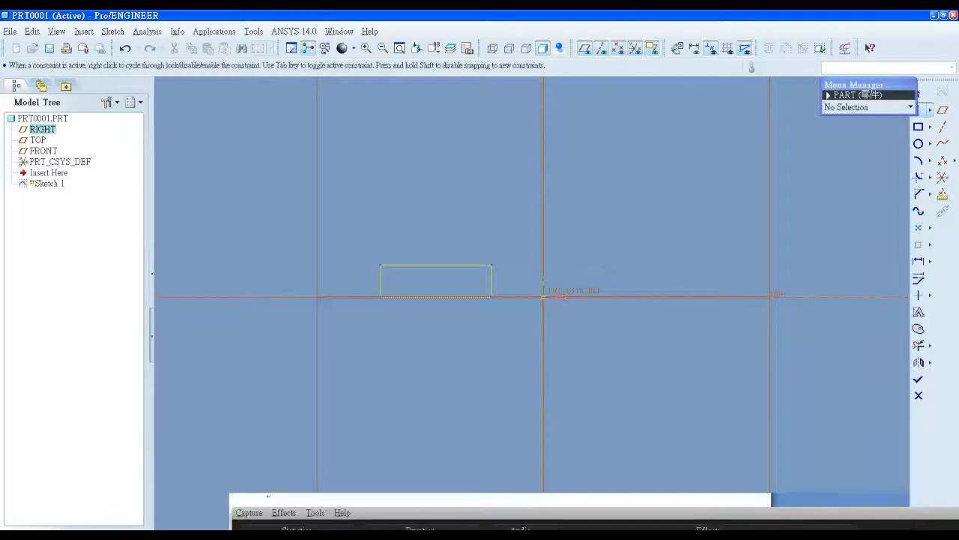
left_click(542, 297)
left_click(542, 254)
middle_click(543, 254)
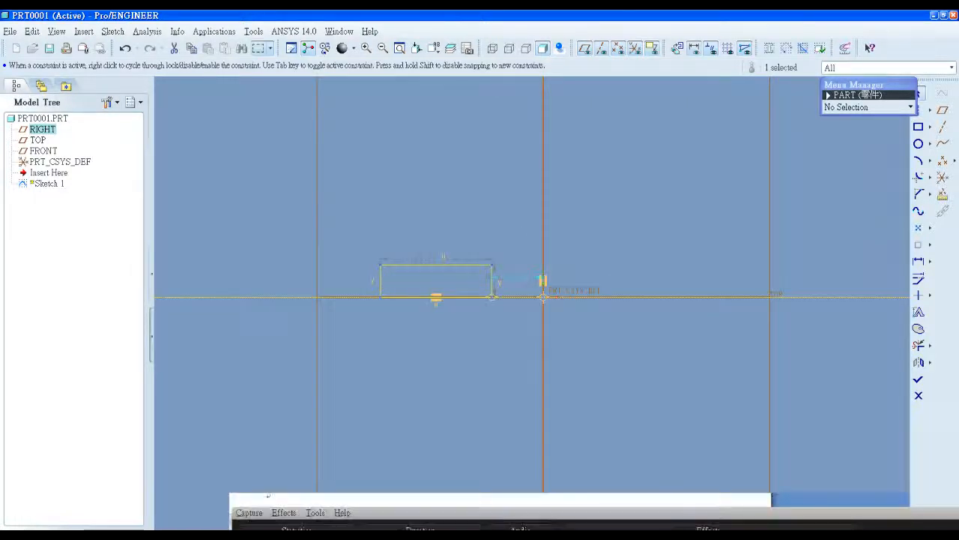
Step: Set the rectangle's distance from the centerline to 10, its width to 25 and its height to 10
double_click(515, 274)
key("Return")
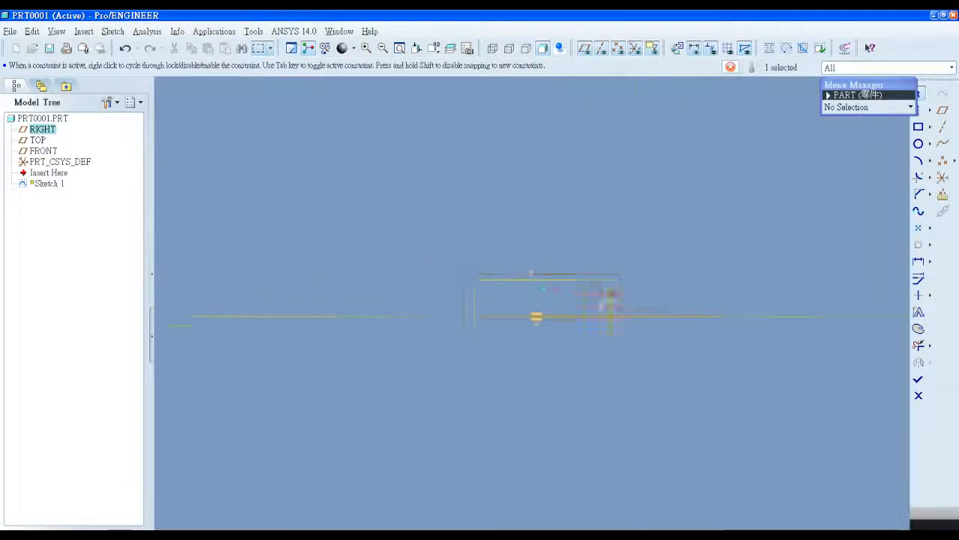
double_click(485, 245)
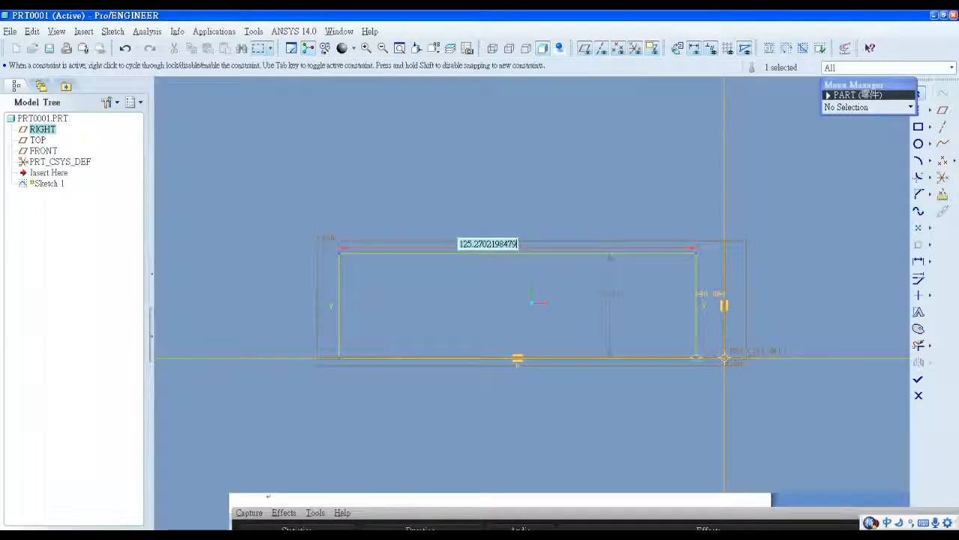
type("25")
key("Return")
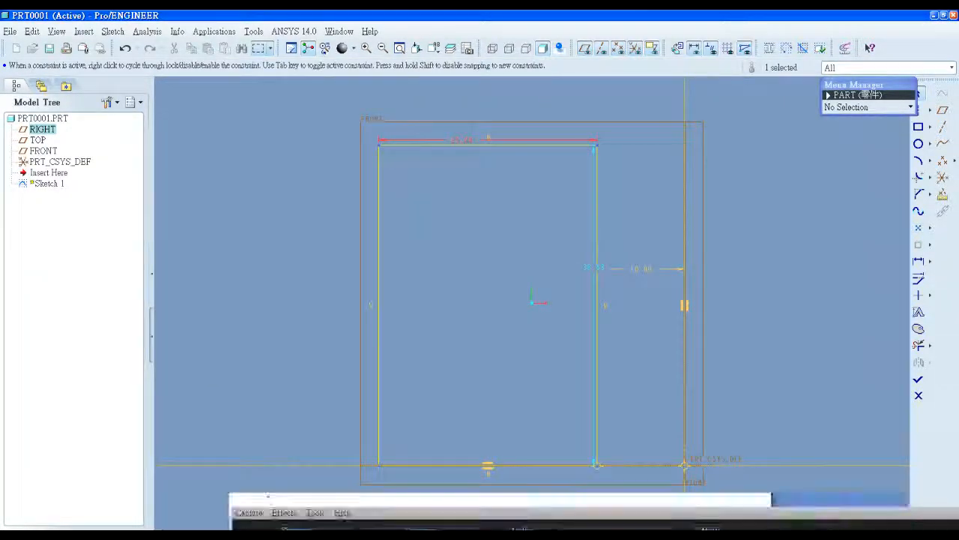
double_click(590, 268)
type("10")
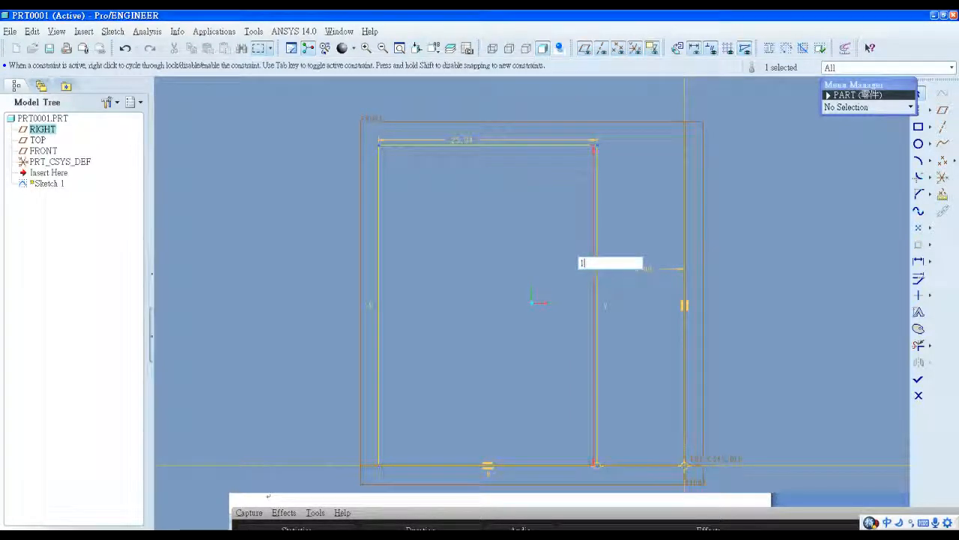
key("Return")
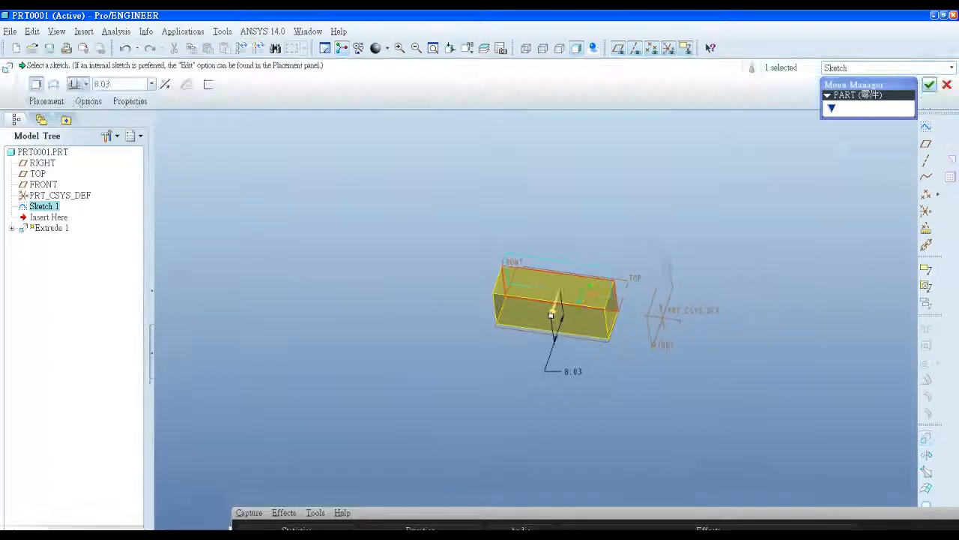
Step: Extrude the rectangle symmetrically about the sketch plane to a depth of 10
left_click(86, 84)
left_click(74, 120)
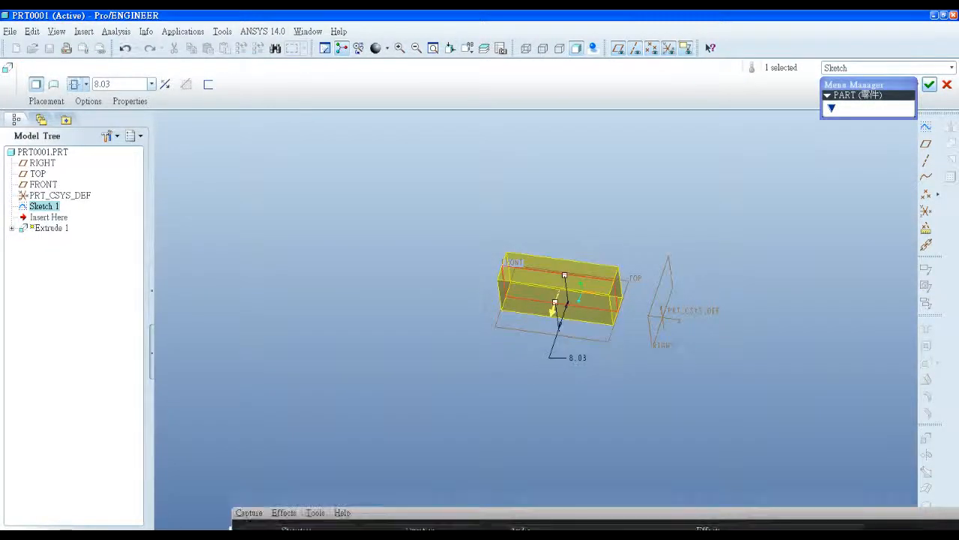
double_click(577, 357)
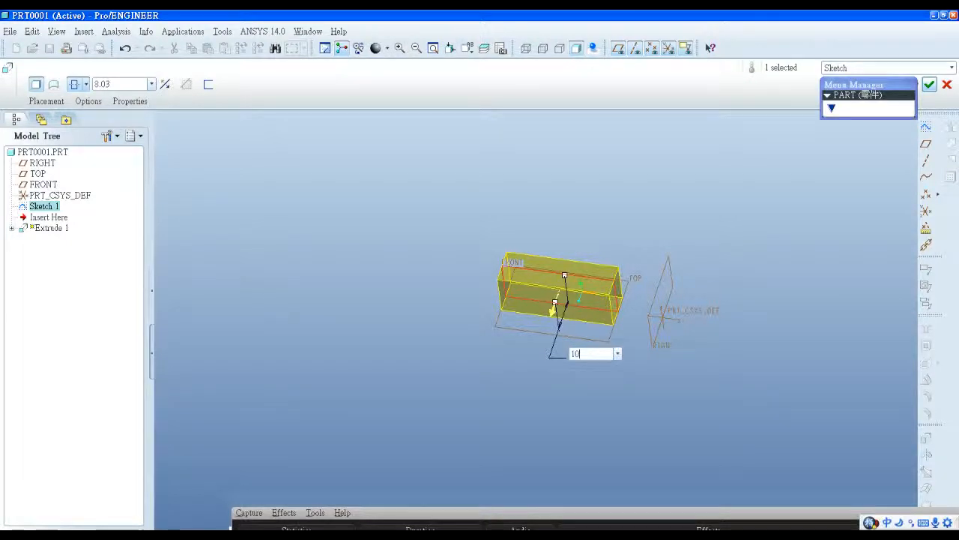
key("Return")
left_click(929, 84)
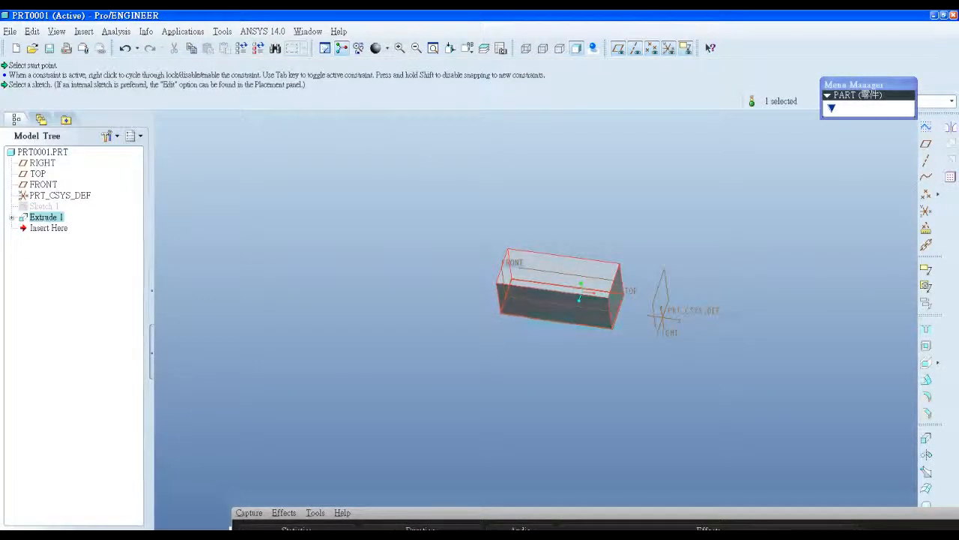
Step: Create a datum plane on the block's end face farthest from the coordinate system
scroll(578, 298, "down", 2)
left_click(926, 144)
mouse_move(458, 279)
middle_mouse_down()
mouse_move(495, 297)
mouse_move(463, 292)
mouse_move(481, 294)
mouse_move(472, 293)
middle_mouse_up()
scroll(496, 297, "down", 4)
left_click(497, 292)
left_click(905, 273)
scroll(499, 294, "up", 5)
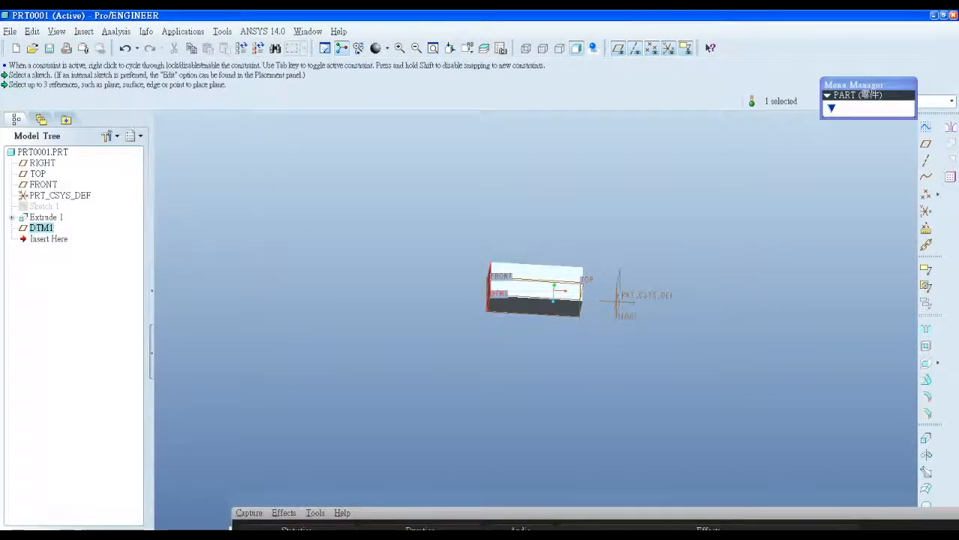
Step: Mirror the extruded block about the new datum plane on its end face
left_click(47, 217)
scroll(487, 273, "down", 2)
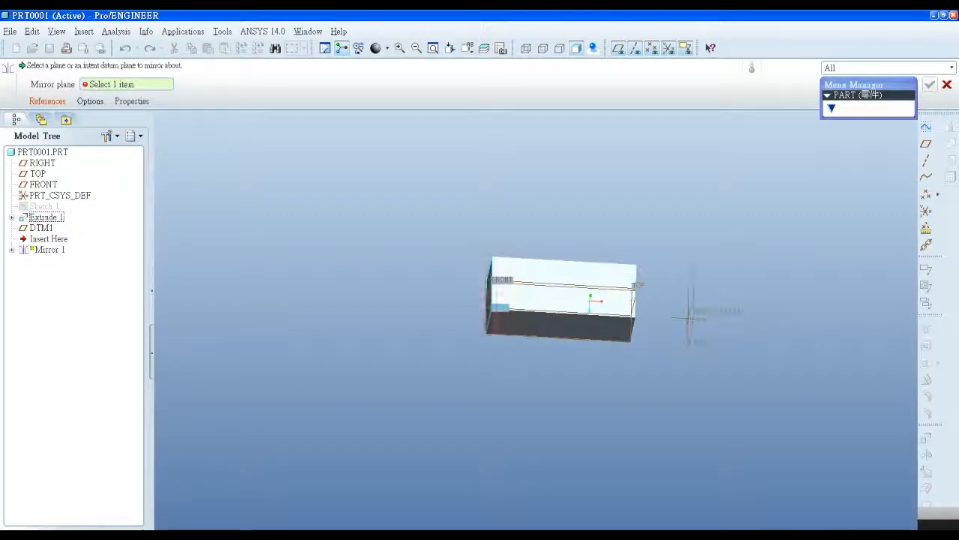
scroll(578, 354, "down", 2)
left_click(453, 277)
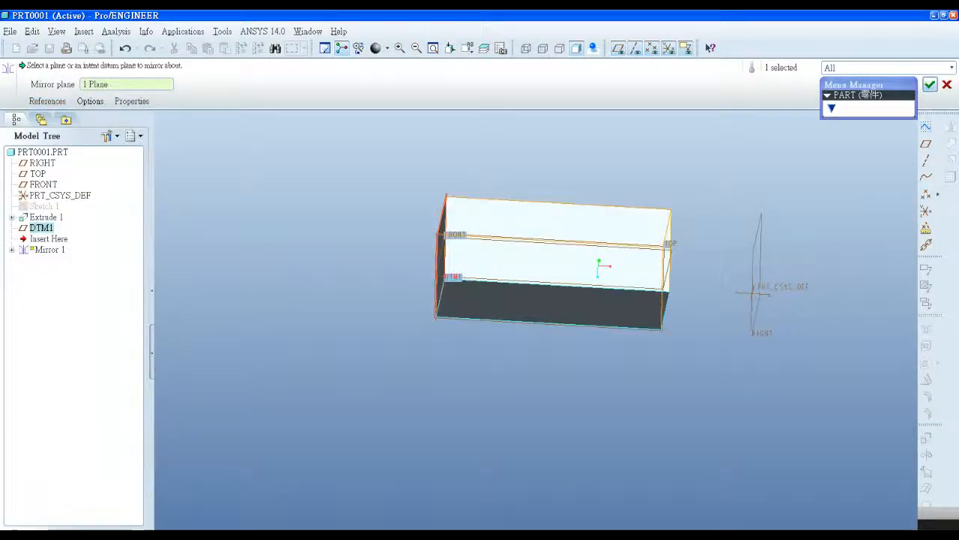
left_click(929, 84)
scroll(592, 263, "up", 2)
middle_click_drag(562, 264, 598, 313)
scroll(538, 270, "down", 1)
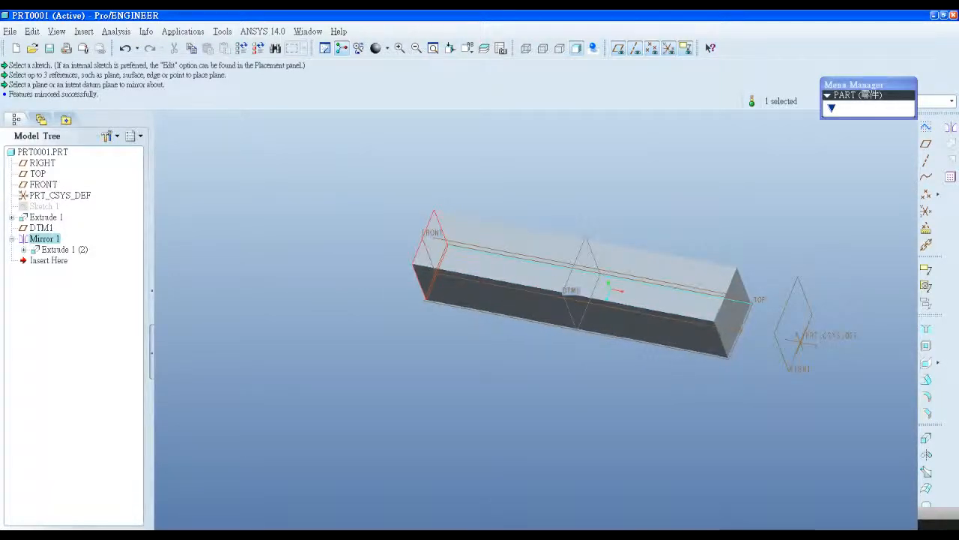
middle_click_drag(608, 304, 611, 291)
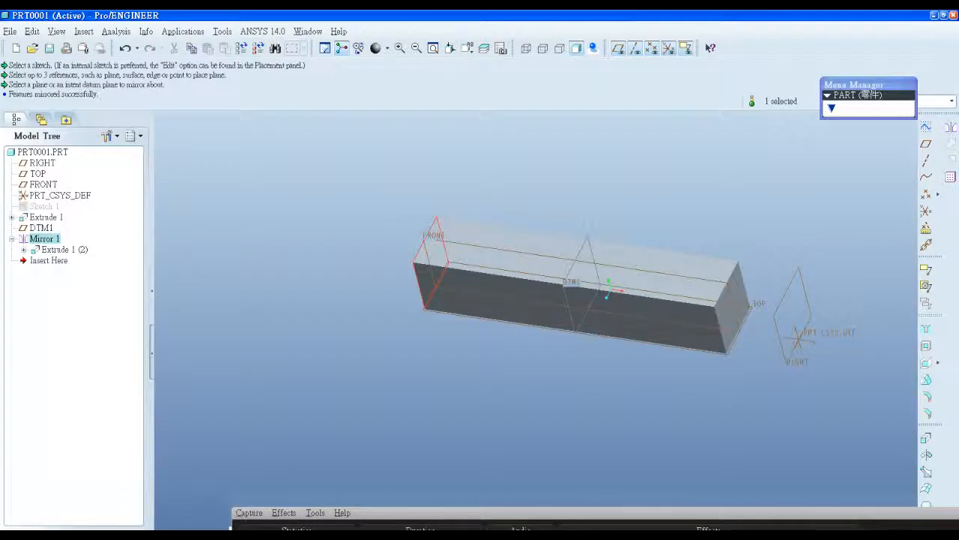
Step: Round the four upper edges and the vertical corner edges of the lengthened block with a radius of 0.60
scroll(758, 304, "up", 2)
scroll(639, 304, "down", 3)
scroll(659, 278, "up", 2)
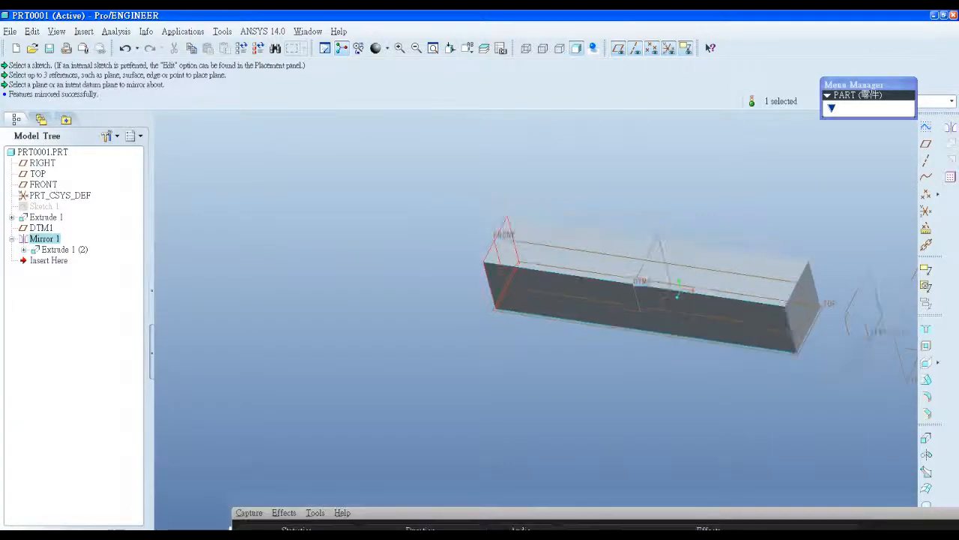
middle_click_drag(660, 279, 532, 287, "shift")
left_click(533, 297)
scroll(667, 343, "down", 2)
left_click(723, 397)
left_click(927, 396)
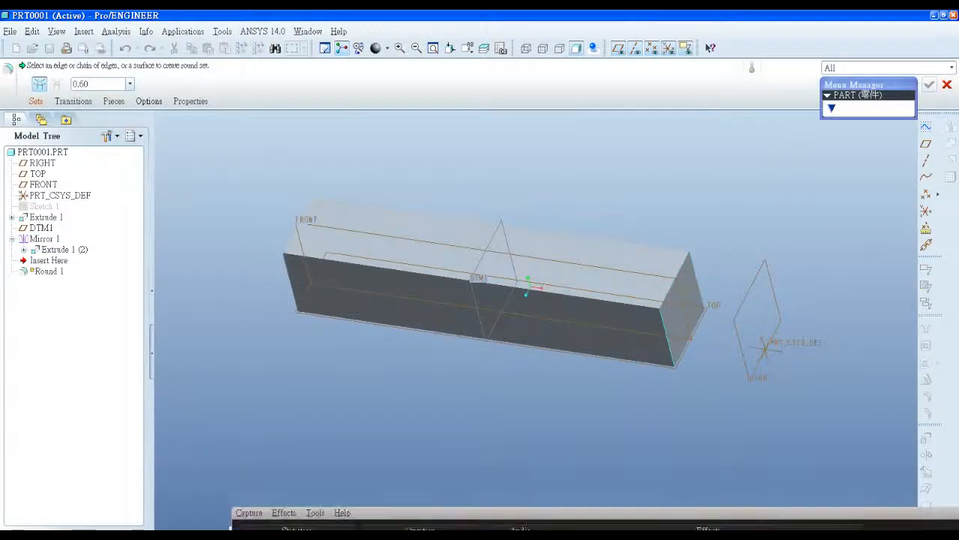
left_click(666, 335)
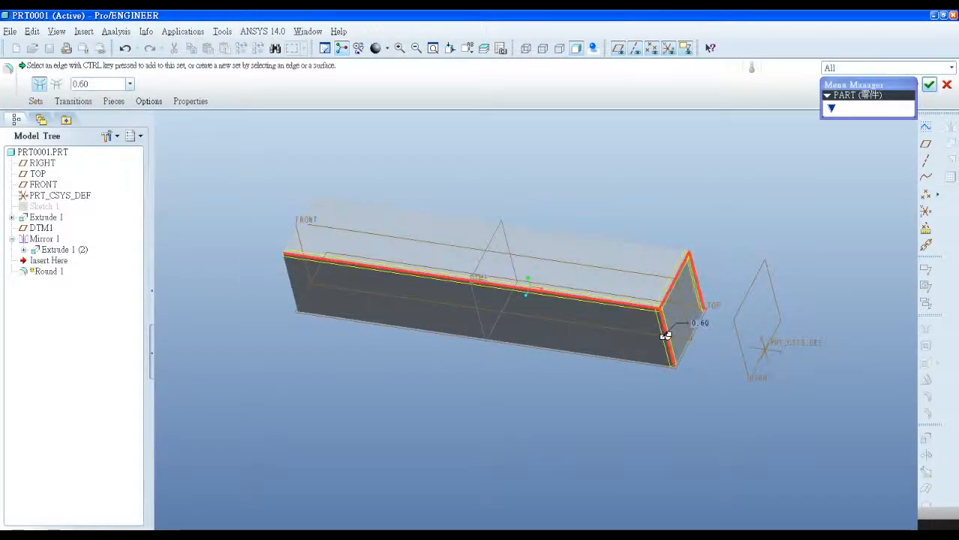
left_click(501, 224, "ctrl")
left_click(320, 227, "ctrl")
left_click(299, 224, "ctrl")
left_click(292, 283, "ctrl")
scroll(395, 323, "up", 1)
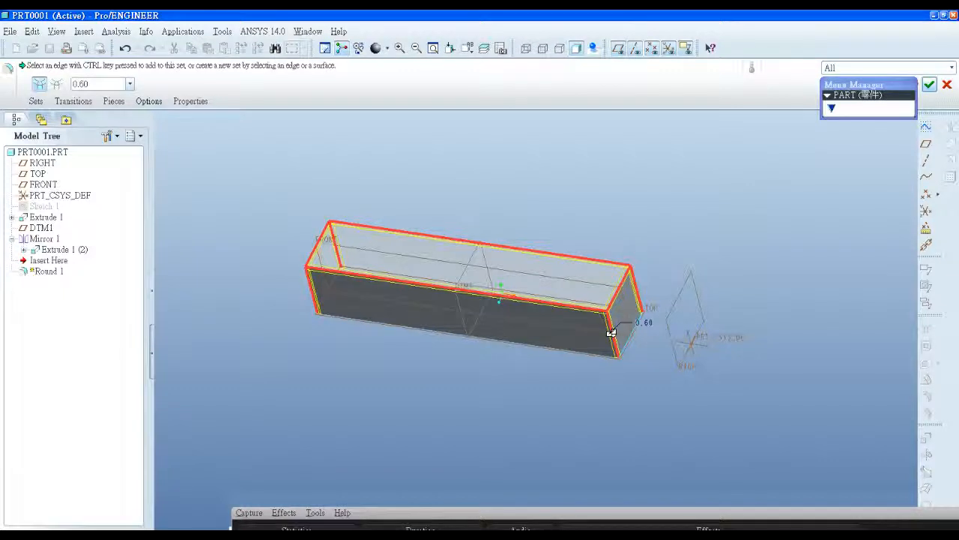
left_click(929, 84)
Step: Group the extrusion, mirror and round features, including all features in between
scroll(571, 284, "down", 2)
middle_click_drag(571, 284, 571, 295)
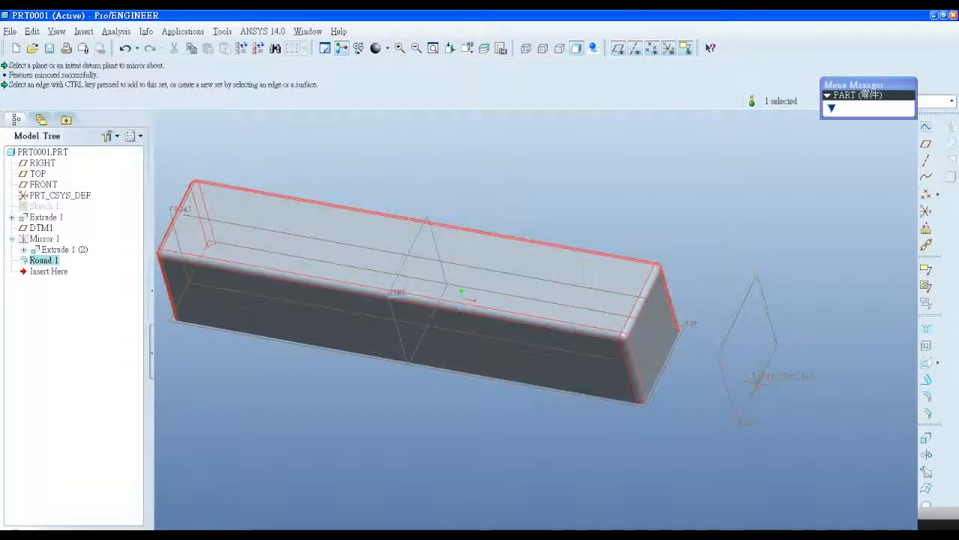
left_click(585, 202)
scroll(508, 381, "up", 3)
middle_click_drag(509, 381, 511, 305)
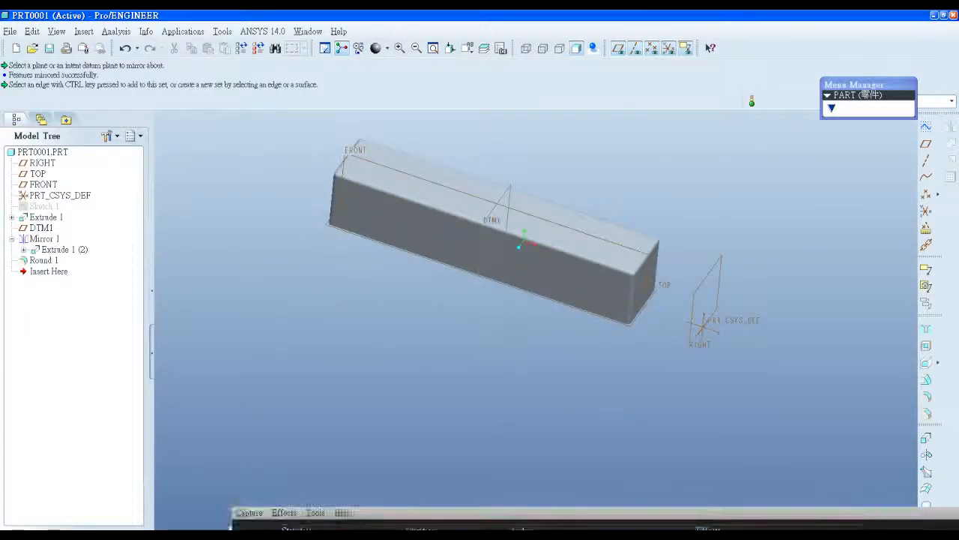
left_click(44, 260)
left_click(44, 239, "ctrl")
left_click(42, 228, "ctrl")
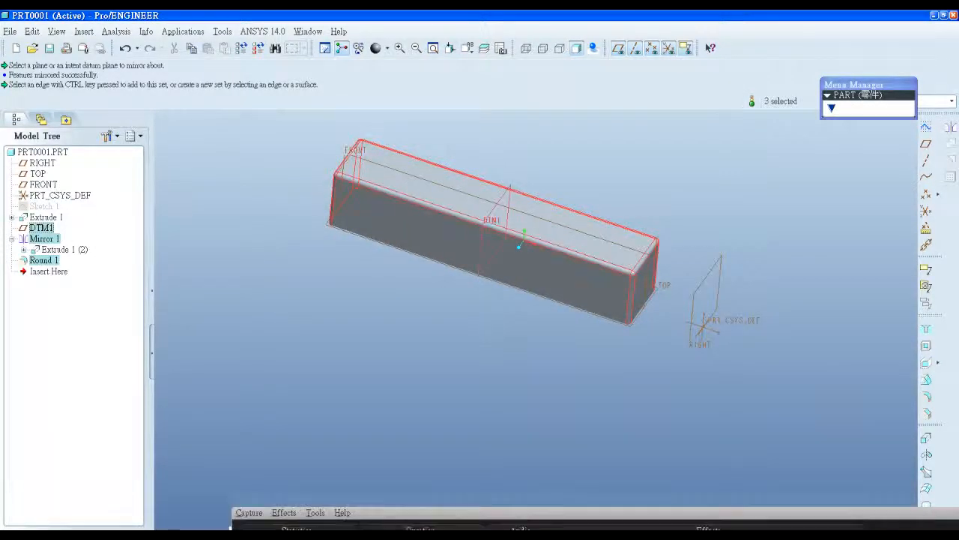
left_click(45, 217, "ctrl")
right_click(54, 218)
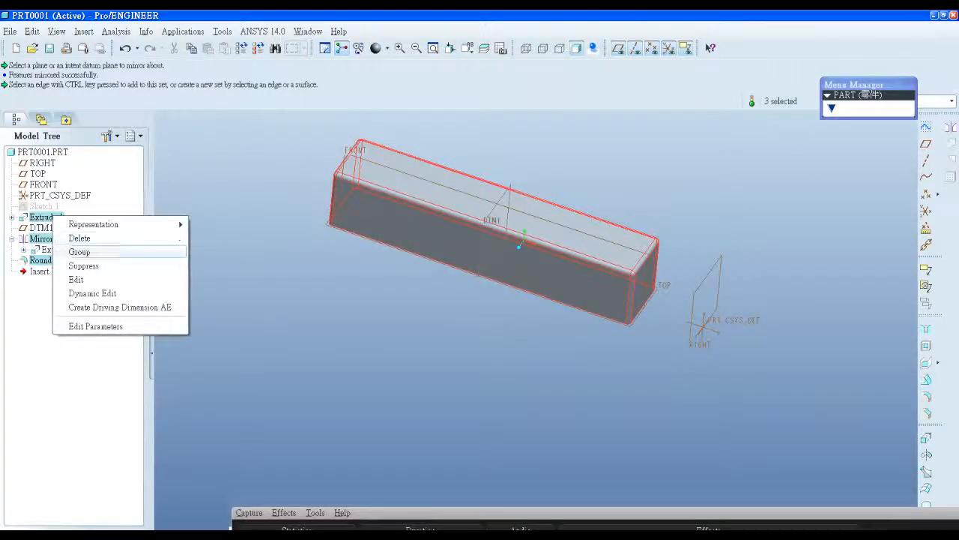
left_click(79, 252)
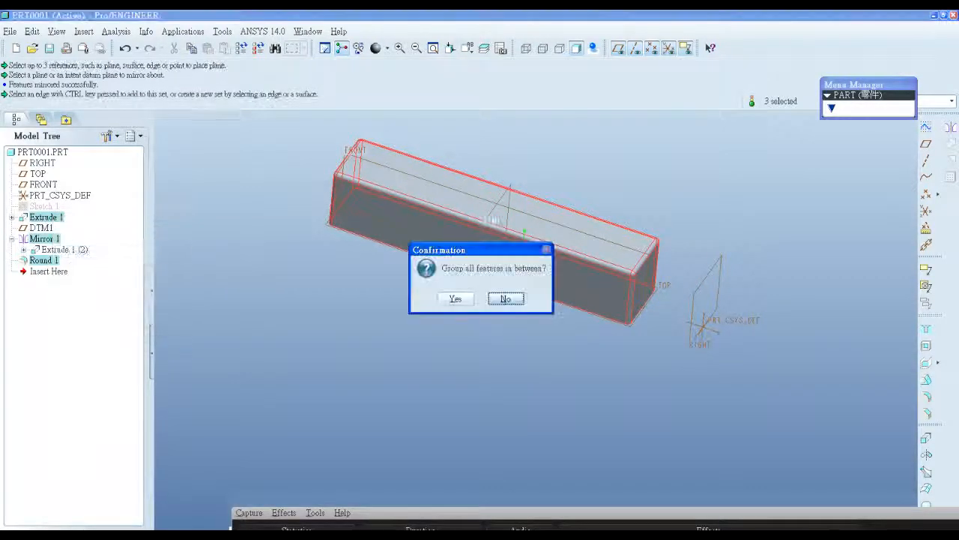
left_click(455, 297)
Step: Start a pattern of the block's feature group and set the pattern type to Table
middle_click_drag(479, 285, 536, 326)
left_click(951, 176)
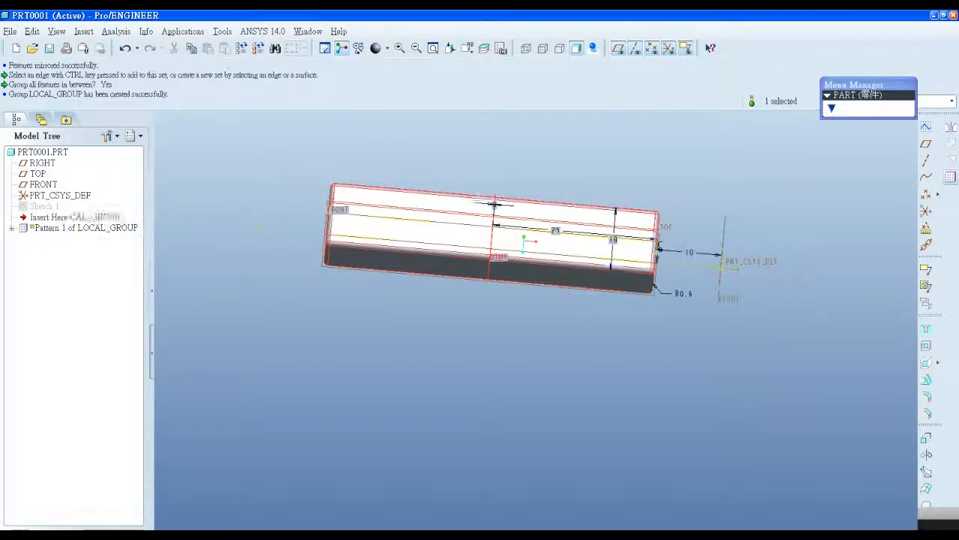
middle_click_drag(584, 300, 558, 296)
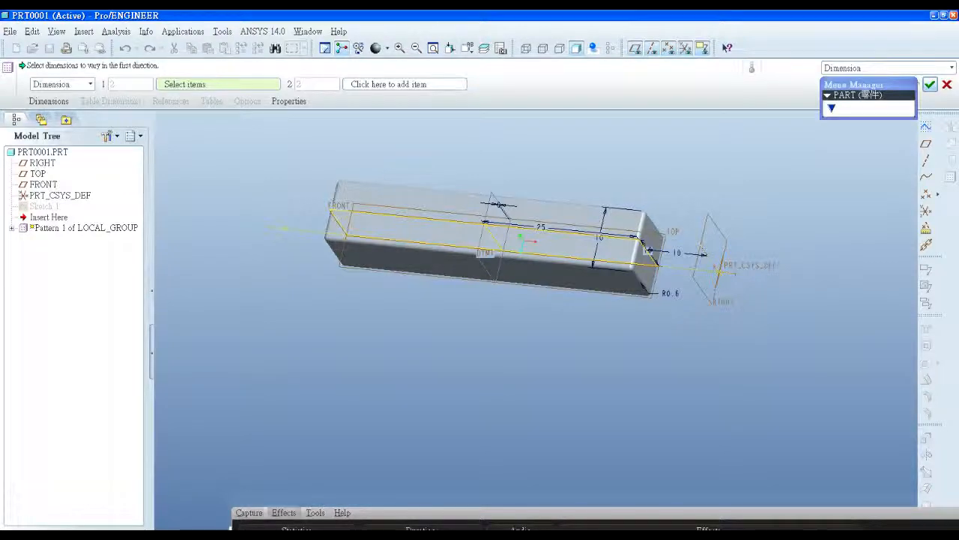
left_click(352, 535)
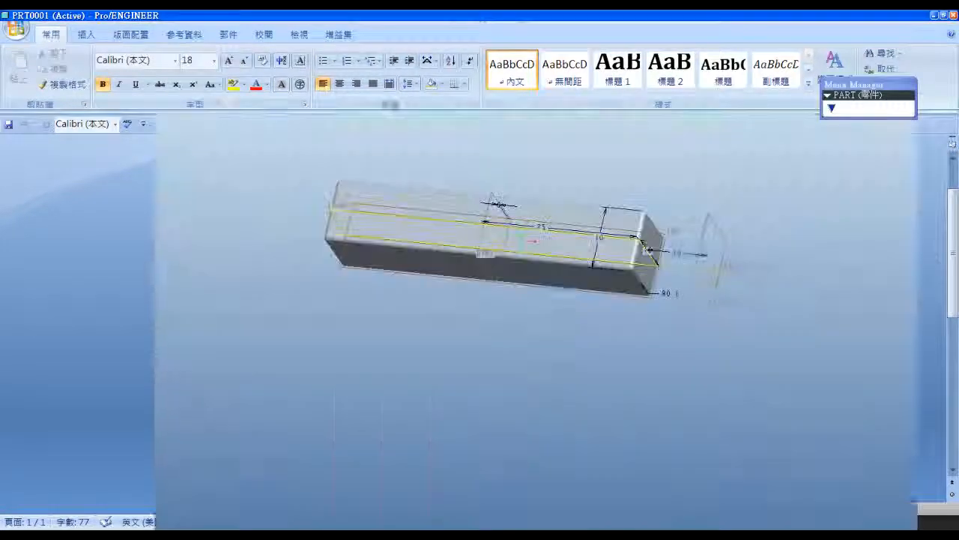
left_click(63, 84)
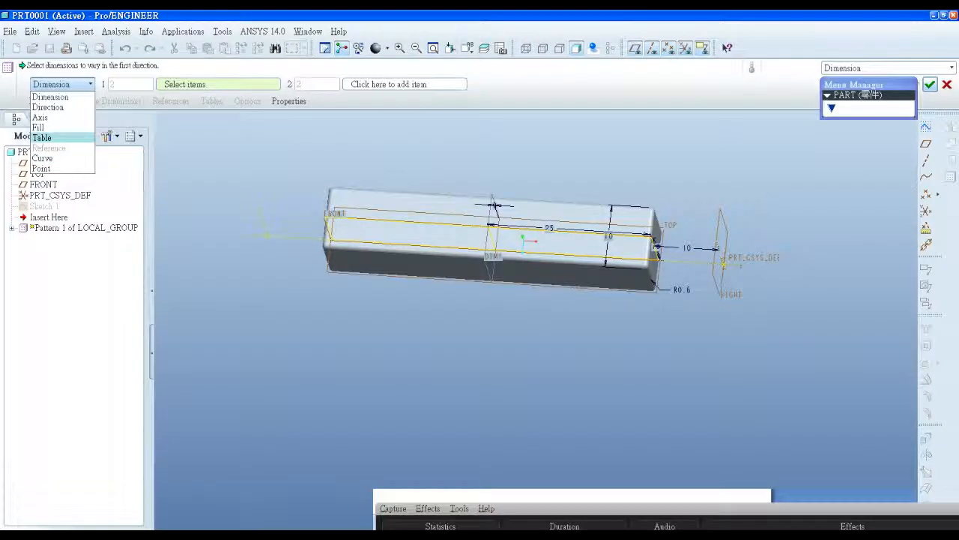
left_click(41, 137)
Step: Select the 10 mm offset dimension, the 25 mm length and the block's two other 10 mm dimensions for the pattern table
scroll(635, 251, "up", 3)
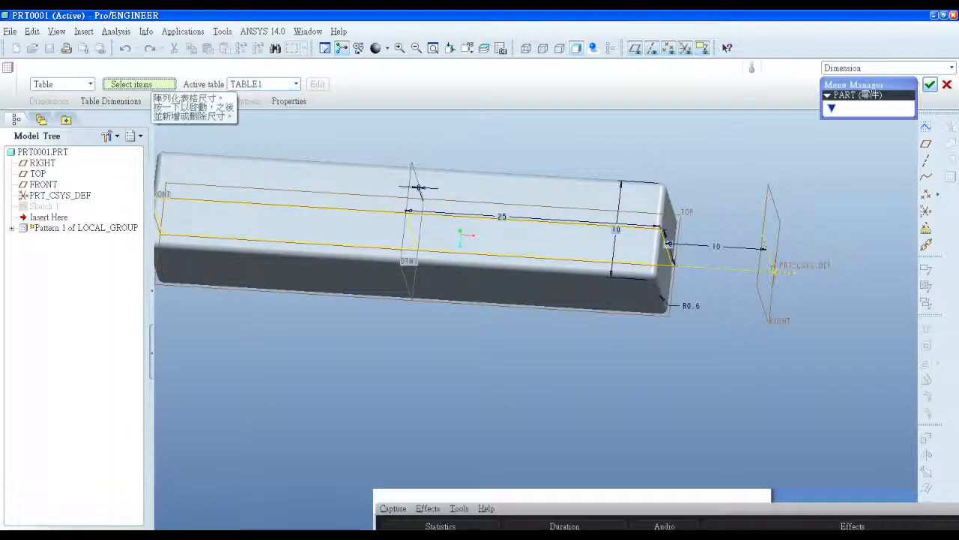
left_click(667, 243)
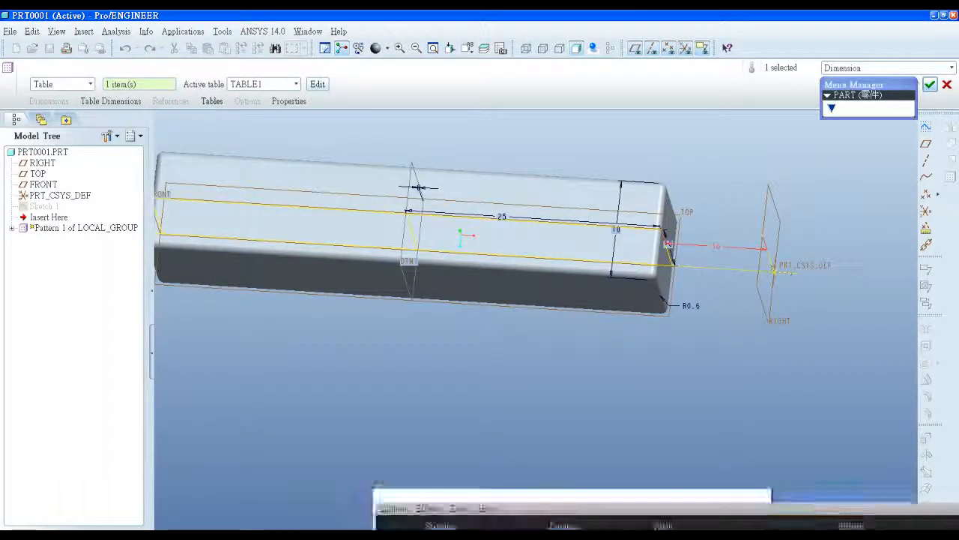
left_click(502, 218, "ctrl")
left_click(616, 230, "ctrl")
left_click(667, 242, "ctrl")
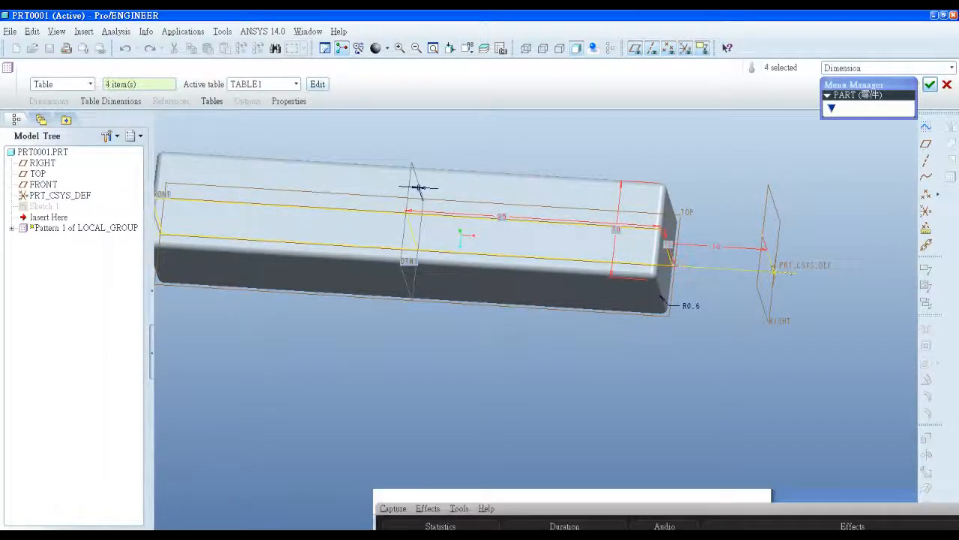
Step: Open TABLE1 for editing beside the model and enter index 1 in the first empty row below the dimension headings
left_click(318, 84)
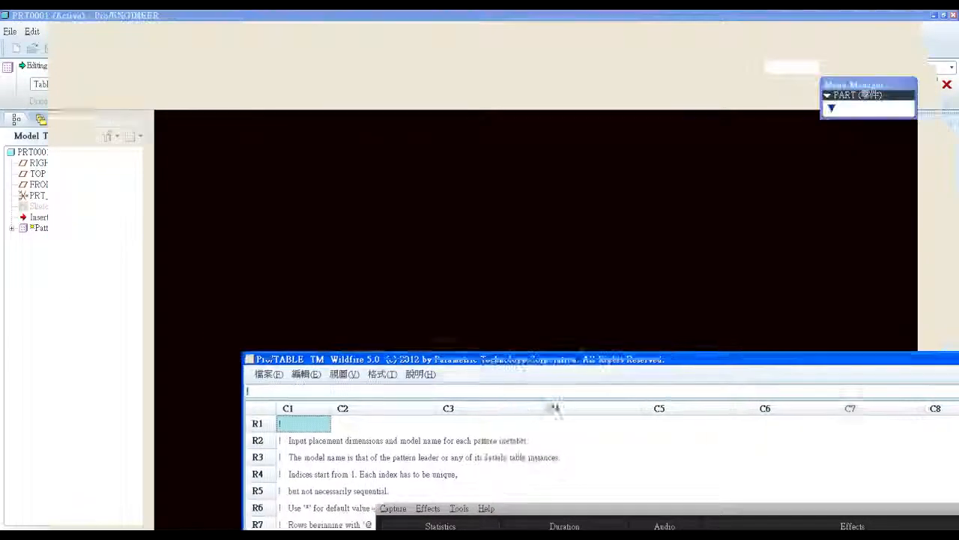
left_click_drag(525, 358, 346, 42)
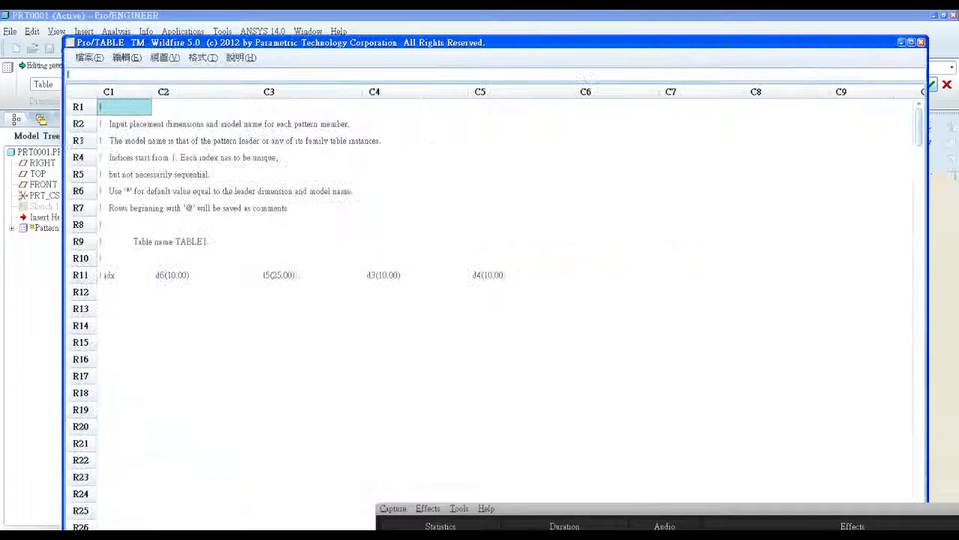
left_click_drag(480, 36, 499, 193)
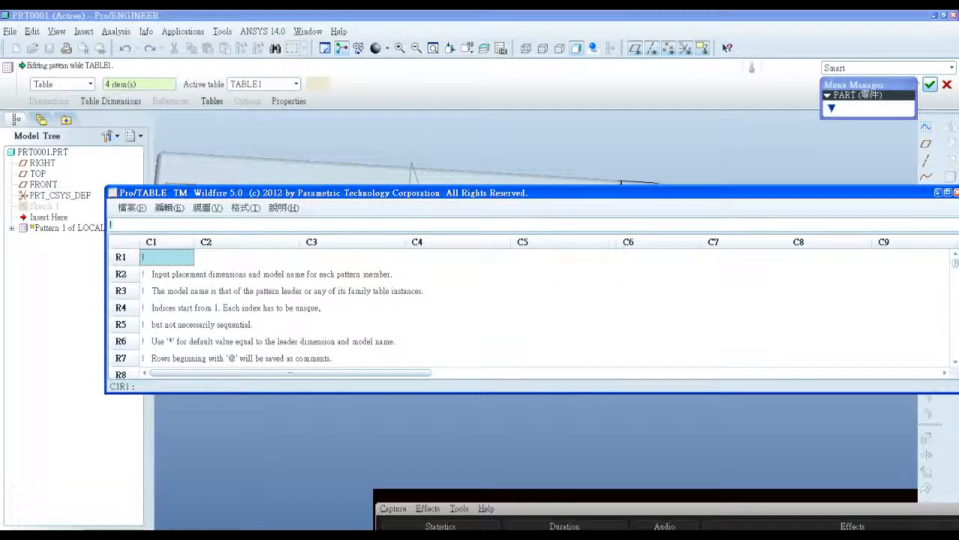
left_click_drag(499, 393, 499, 433)
scroll(498, 329, "down", 2)
scroll(499, 330, "up", 1)
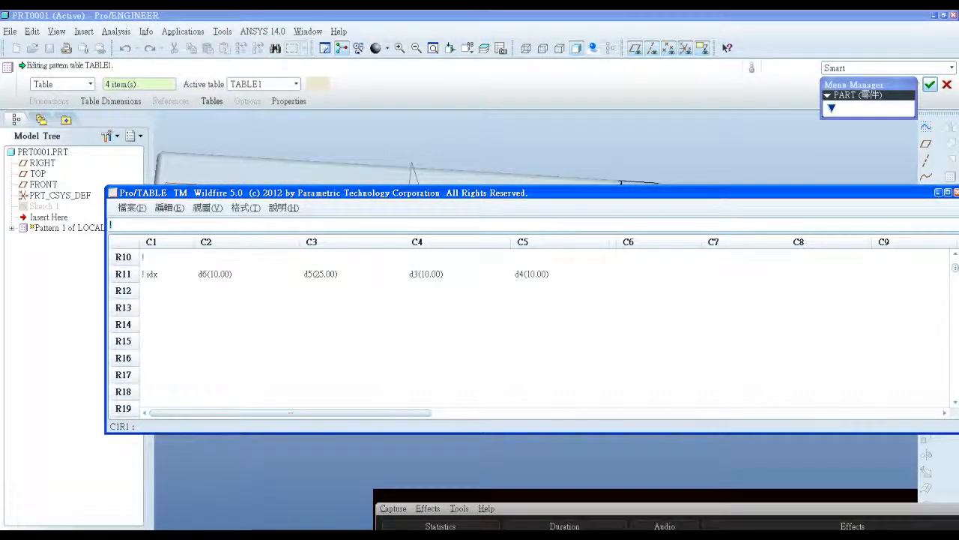
scroll(499, 330, "up", 1)
left_click_drag(498, 192, 431, 178)
scroll(449, 315, "down", 1)
left_click_drag(431, 179, 540, 296)
left_click(208, 396)
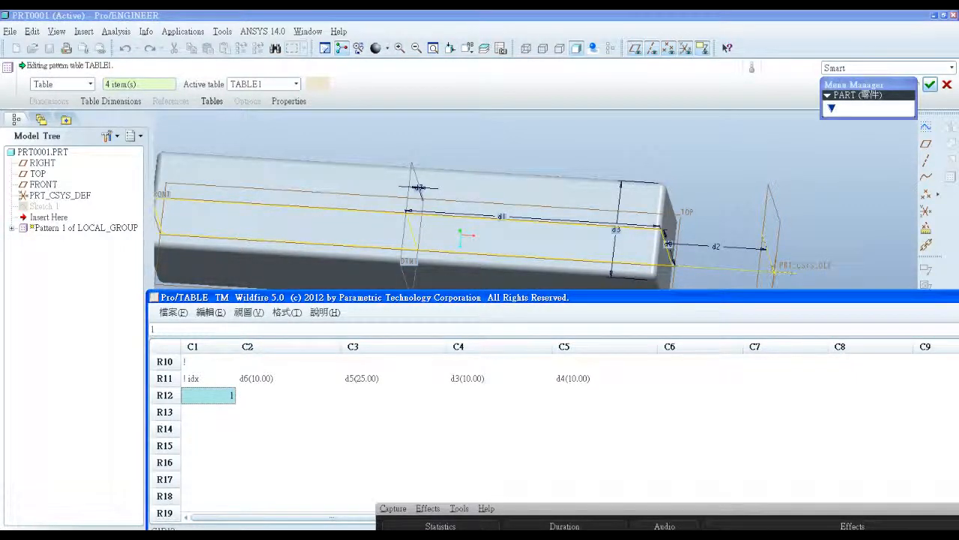
key("Right")
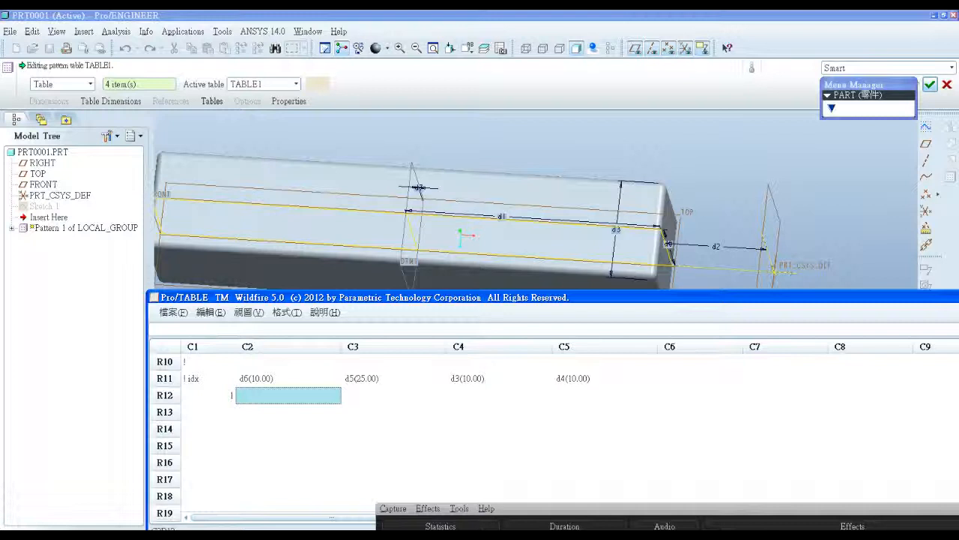
left_click_drag(479, 298, 481, 329)
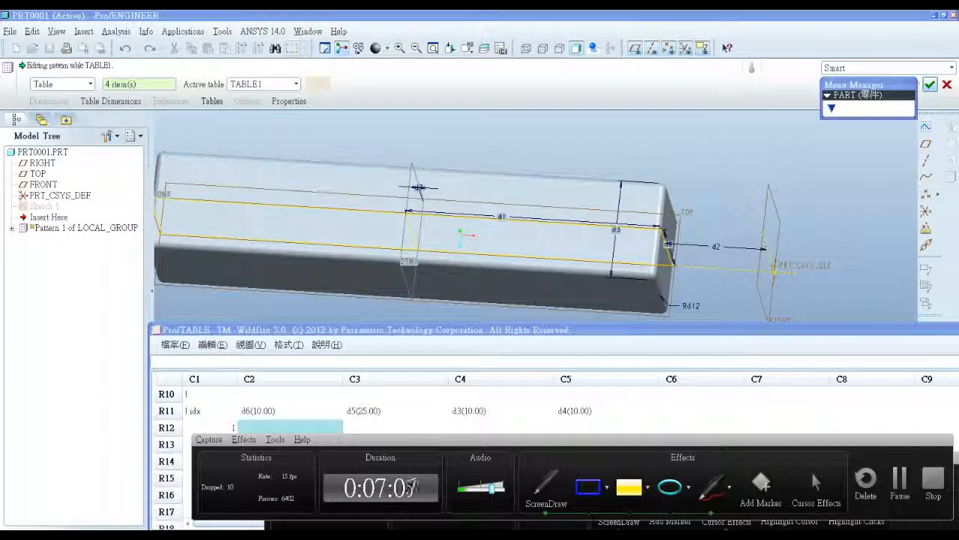
left_click_drag(493, 222, 519, 220)
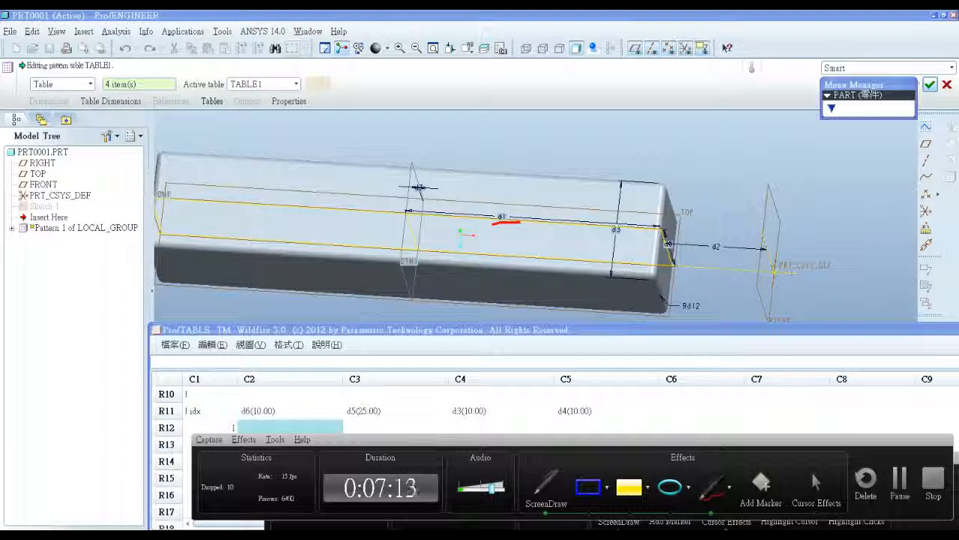
left_click(817, 490)
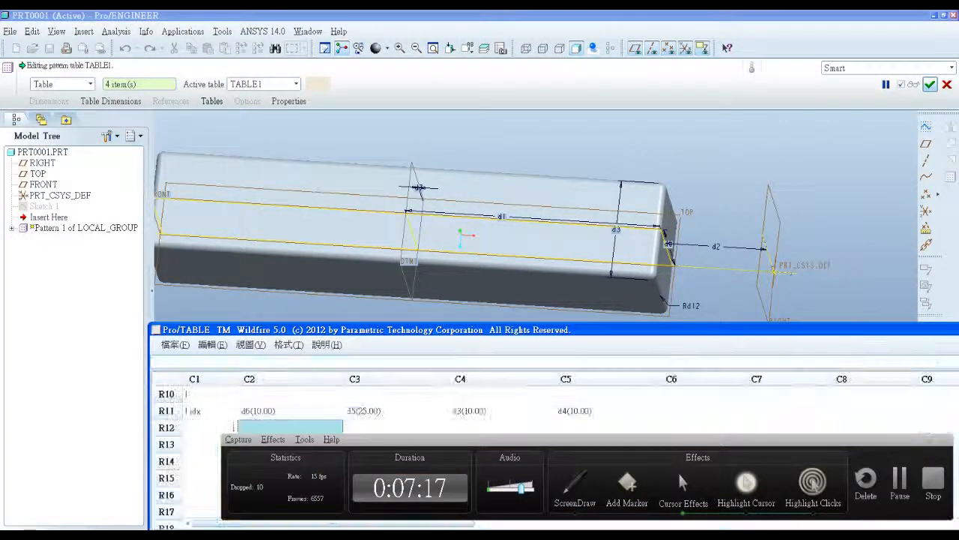
Step: Quit the TABLE1 editor and decline re-editing the pattern table
left_click(175, 345)
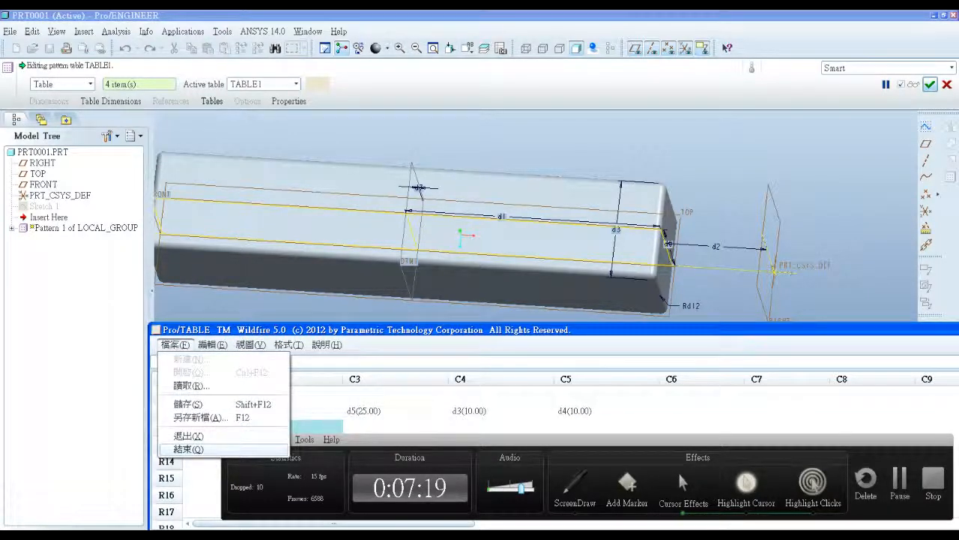
left_click(188, 449)
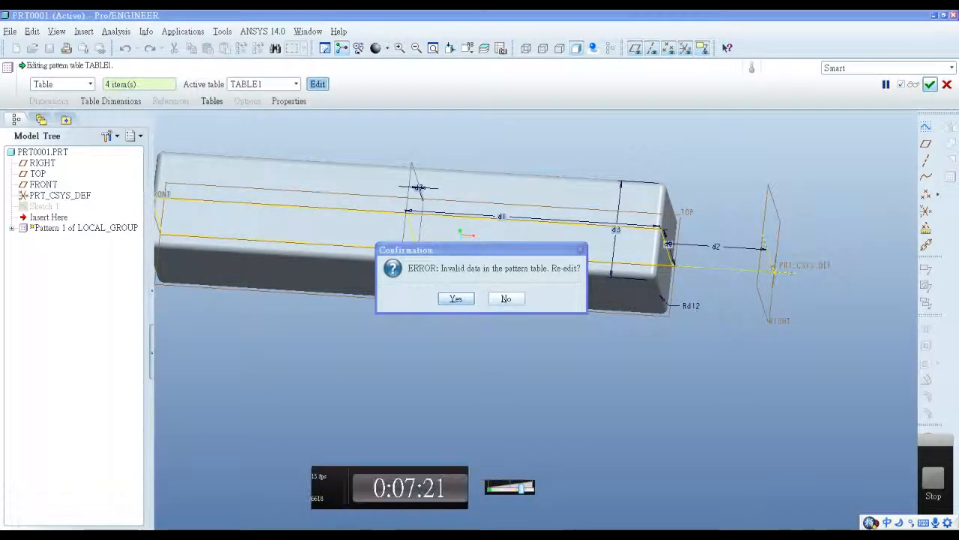
left_click(506, 299)
Step: Restrict the table dimensions to the 10 mm dimension on the block's end face and check it in TABLE1
scroll(560, 337, "up", 2)
middle_click_drag(560, 337, 470, 309)
scroll(568, 318, "down", 2)
scroll(652, 214, "down", 3)
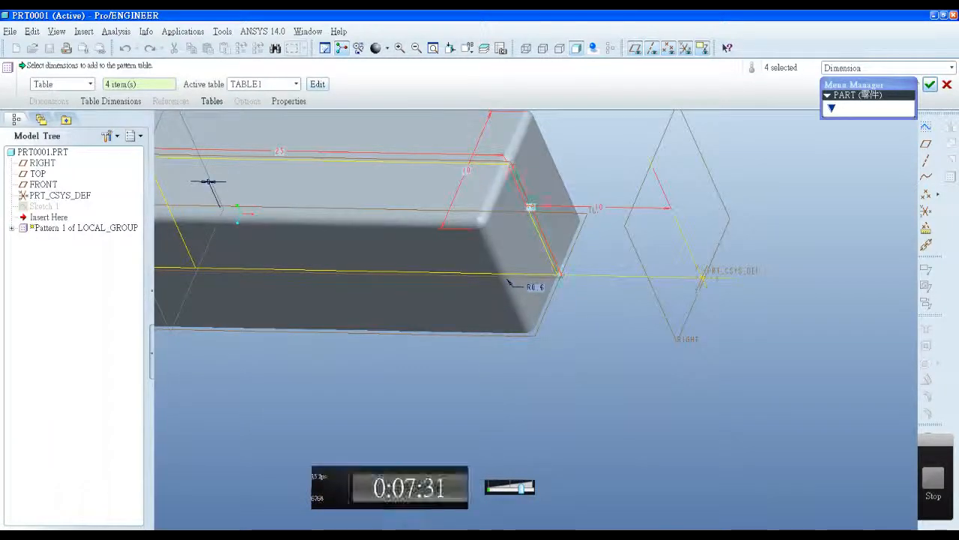
scroll(529, 215, "up", 3)
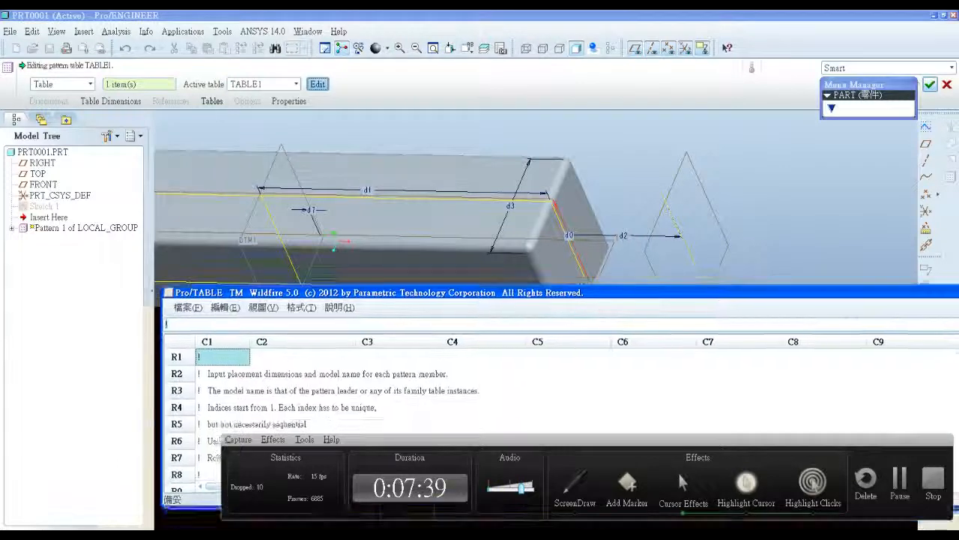
left_click_drag(525, 293, 473, 332)
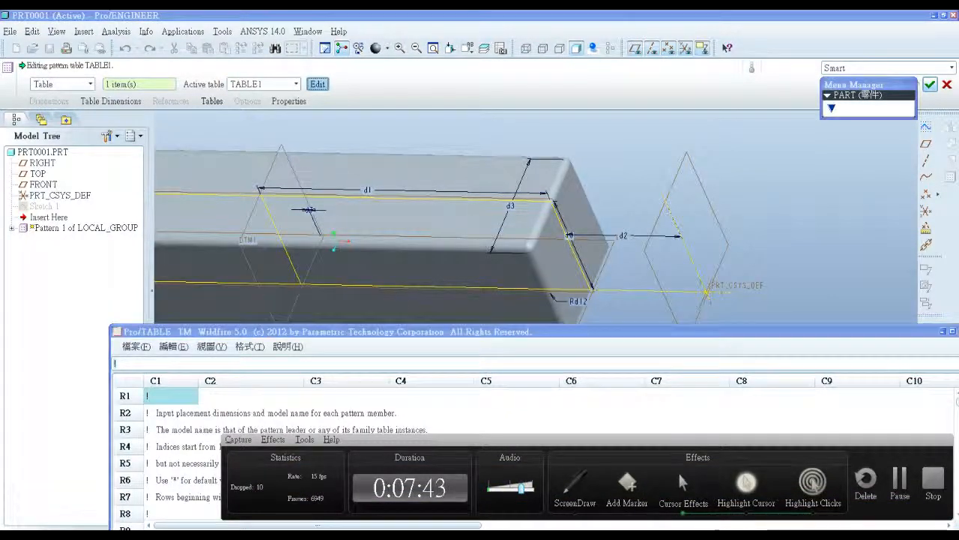
left_click(136, 346)
left_click(149, 437)
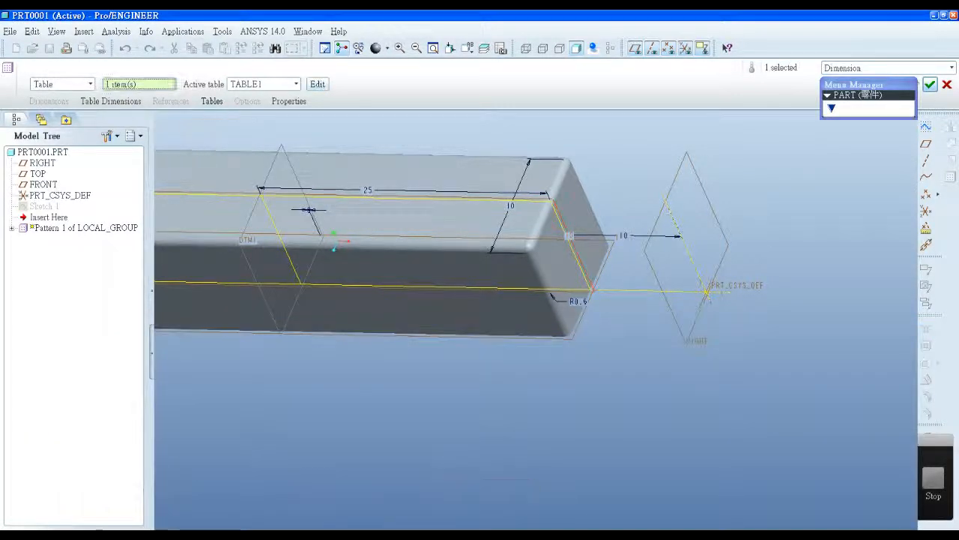
Step: Add the 10 mm offset, the 25 mm length and the remaining 10 mm dimension to the pattern table, in that order
left_click(570, 236, "ctrl")
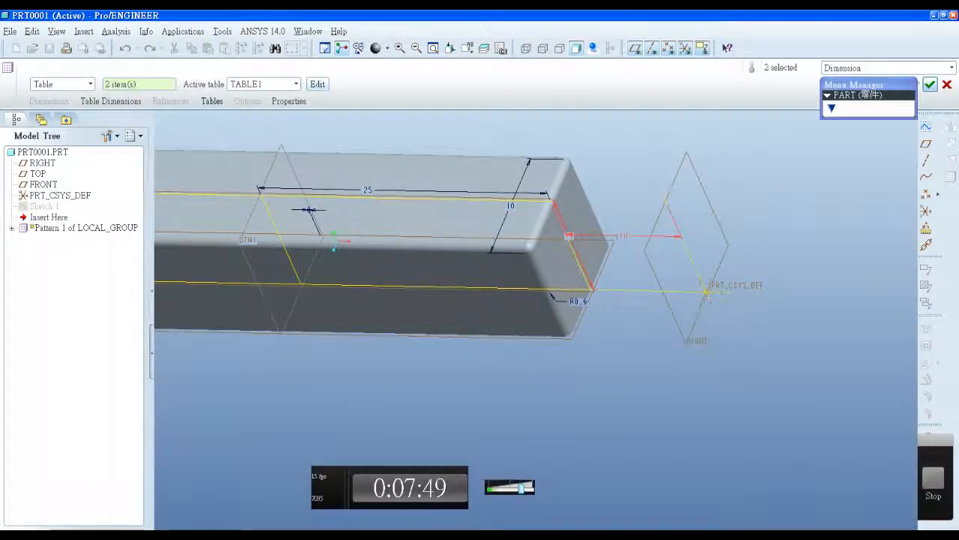
left_click(367, 191, "ctrl")
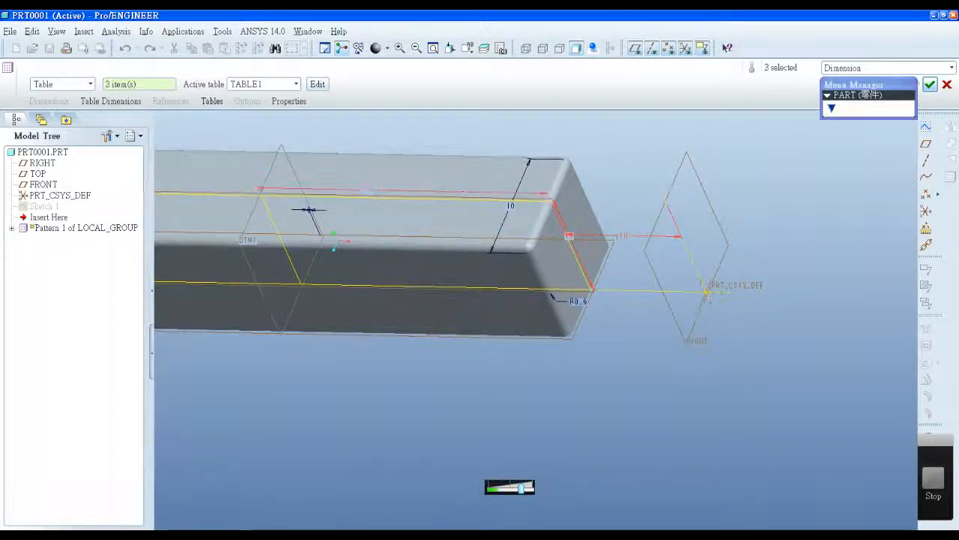
left_click(511, 208, "ctrl")
Step: Review the order of the dimension columns in TABLE1 and exit the table editor
left_click(317, 84)
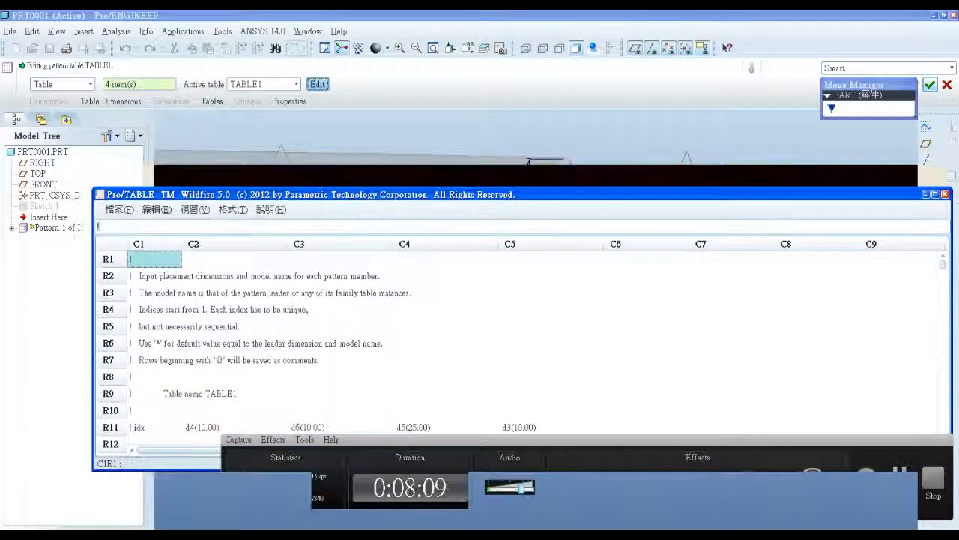
left_click(235, 427)
left_click_drag(337, 194, 318, 187)
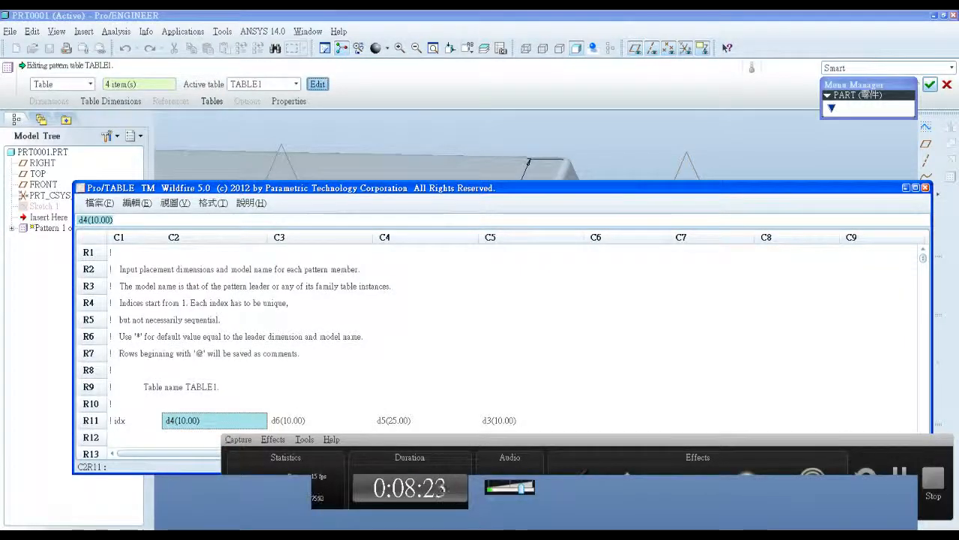
left_click(99, 203)
left_click(110, 293)
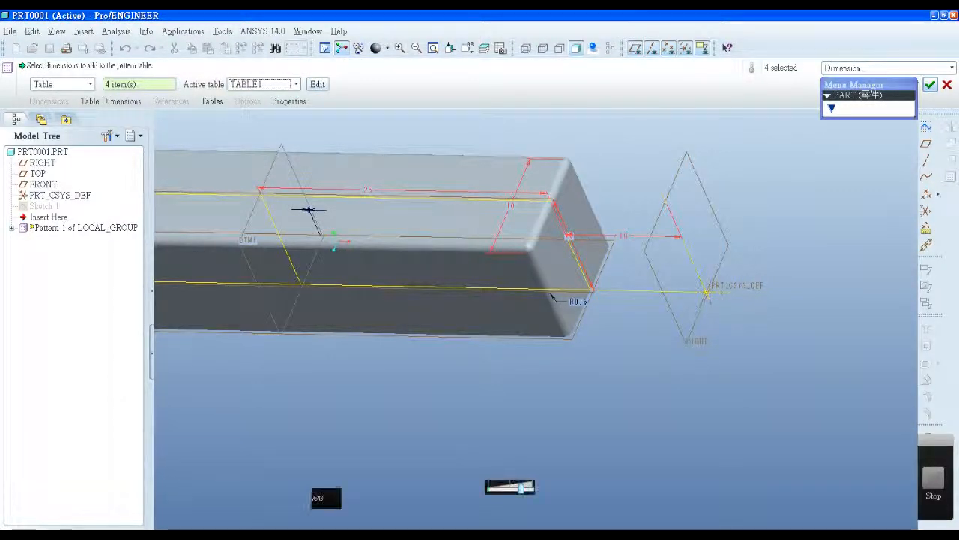
Step: Add a second table to the pattern and try to read the file TABLE2 into it
left_click(213, 102)
right_click(242, 140)
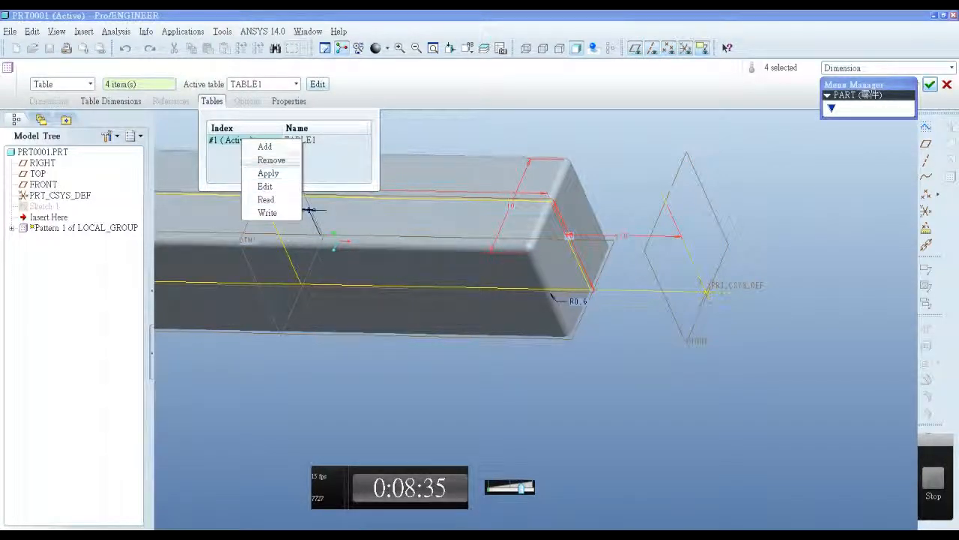
left_click(264, 147)
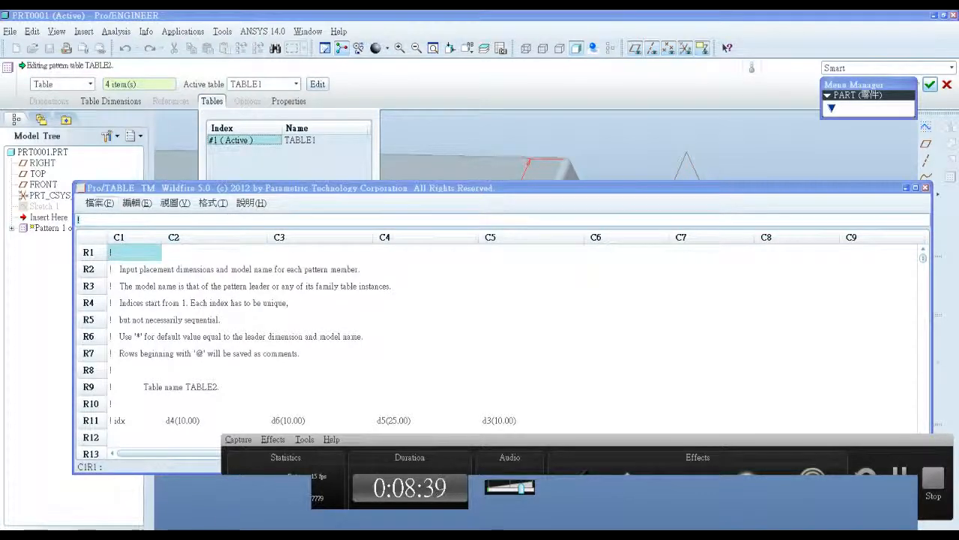
left_click(100, 203)
left_click(112, 243)
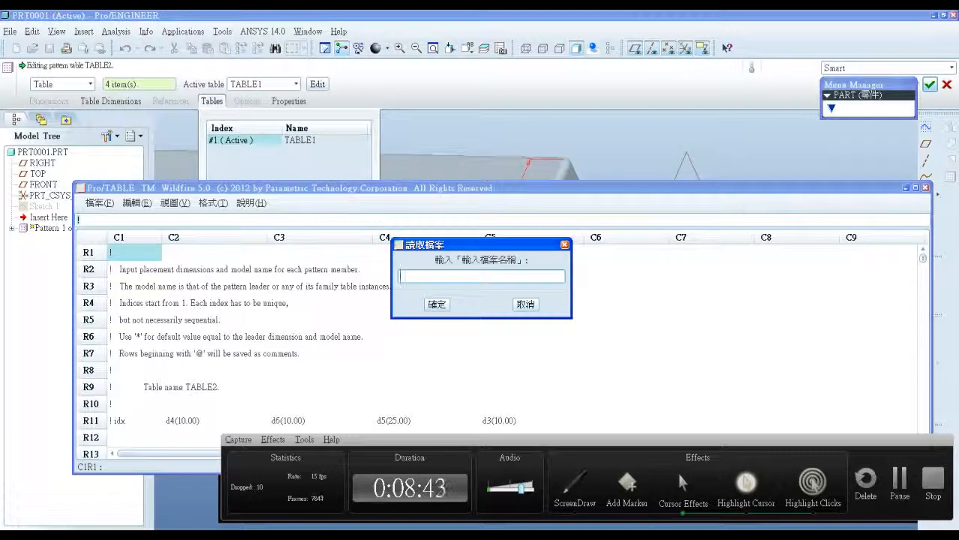
type("TABLE2")
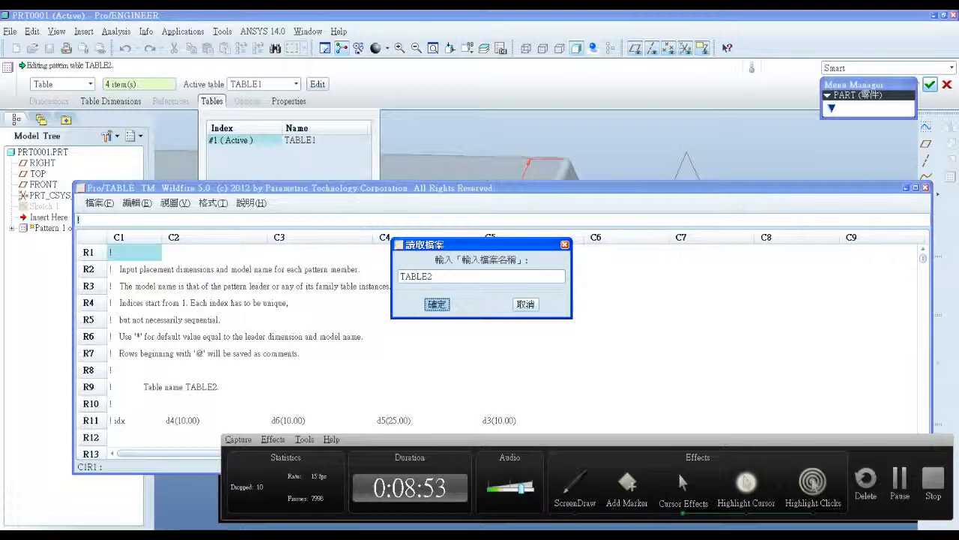
key("Return")
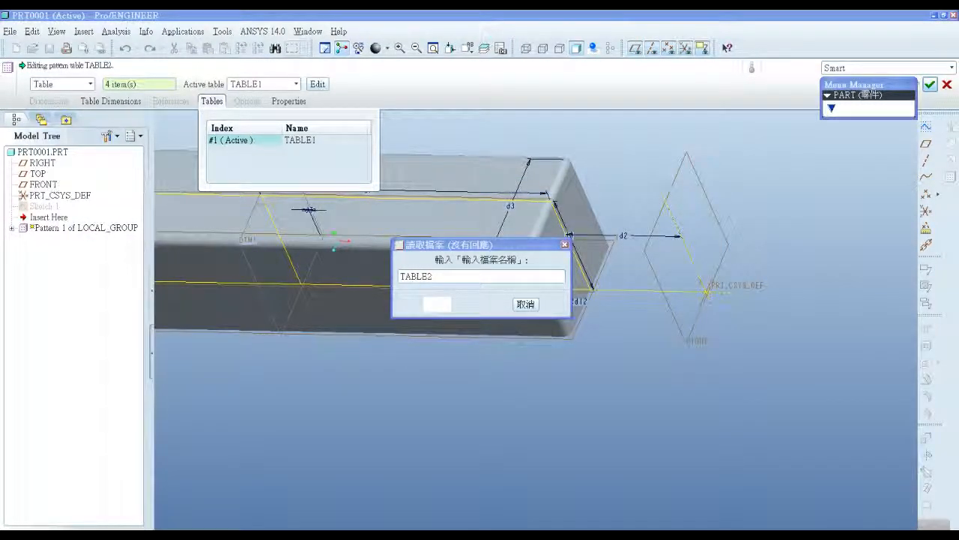
left_click_drag(479, 245, 335, 185)
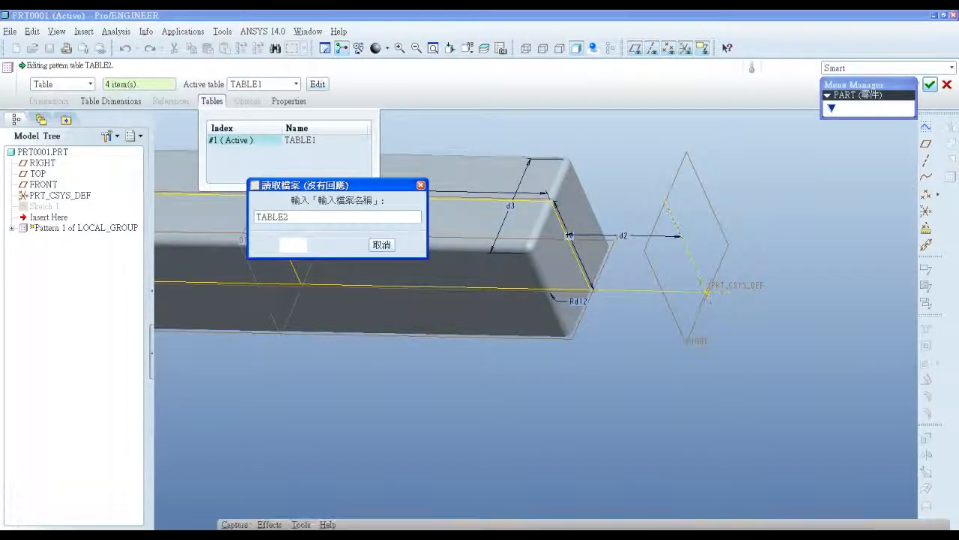
left_click_drag(524, 513, 646, 325)
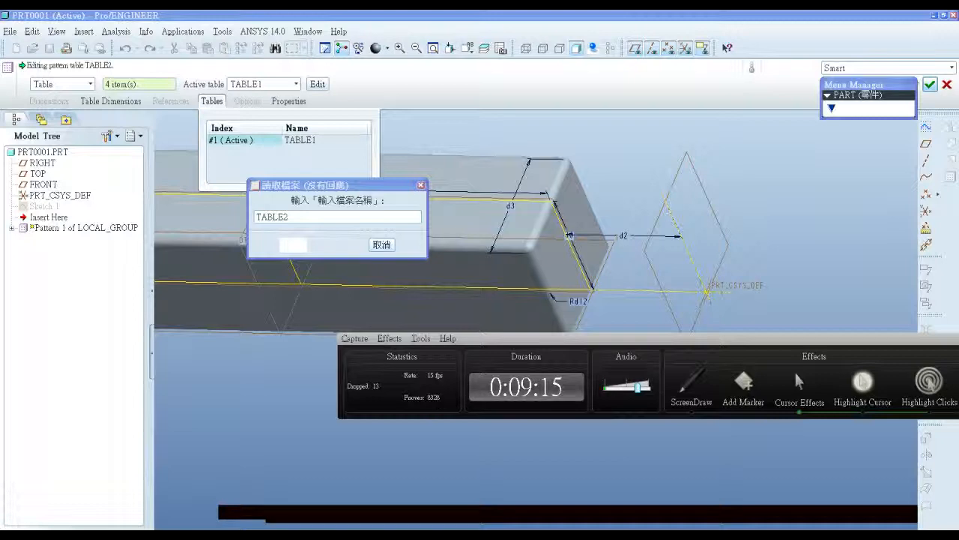
key("Return")
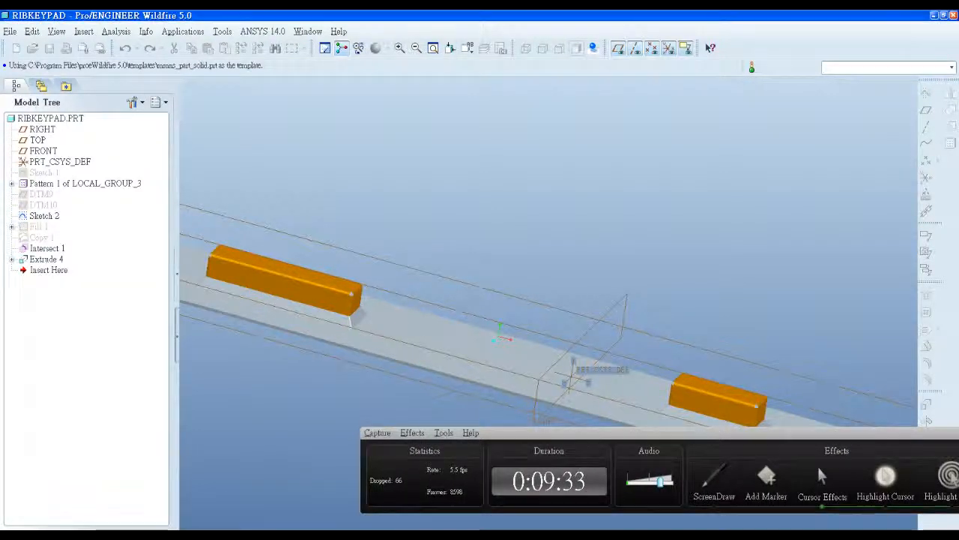
Step: Cancel the unfinished group pattern in PRT0001 and switch to the RIBKEYPAD part
left_click(299, 530)
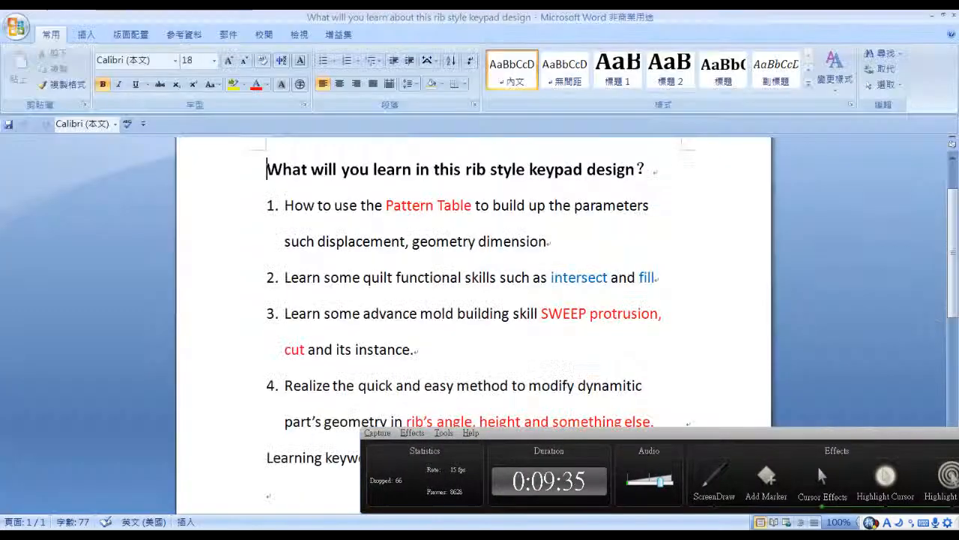
left_click(105, 530)
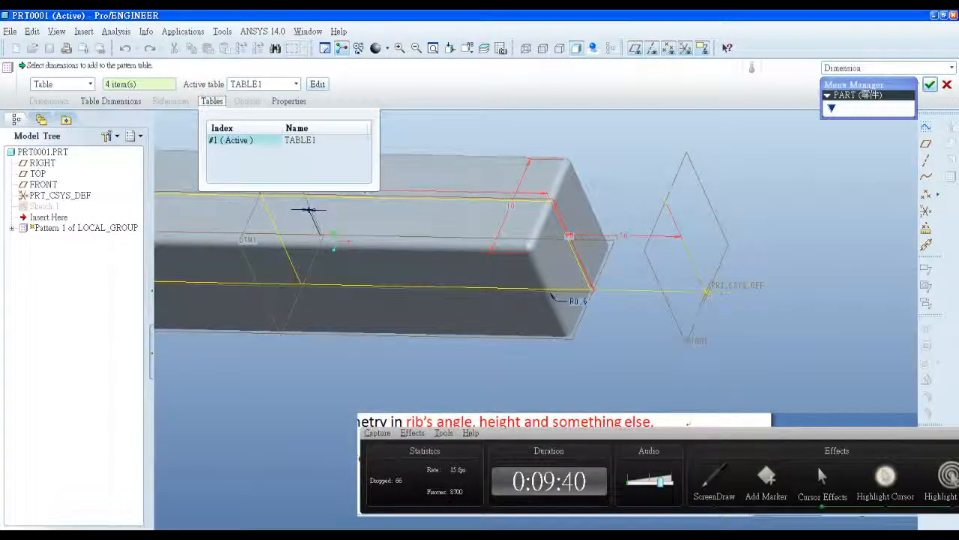
left_click(308, 32)
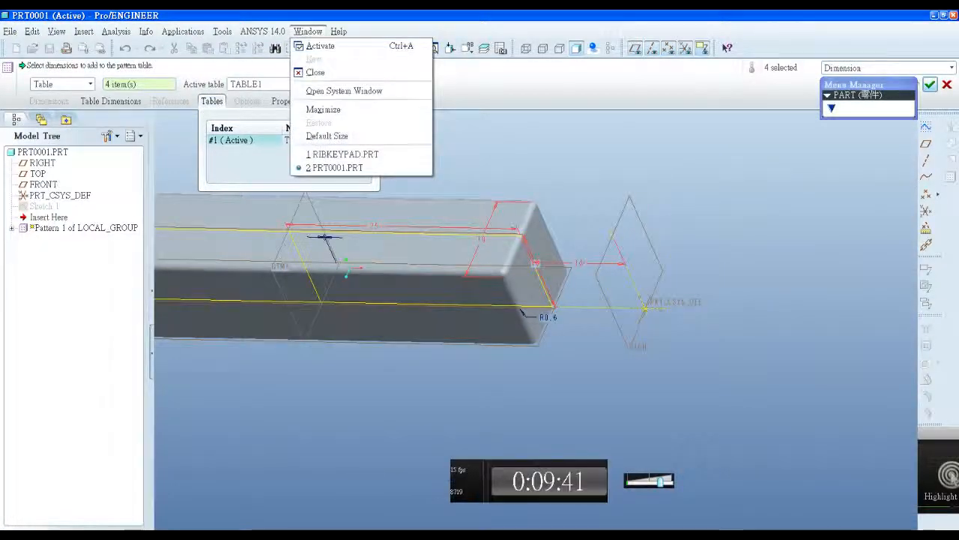
left_click(342, 155)
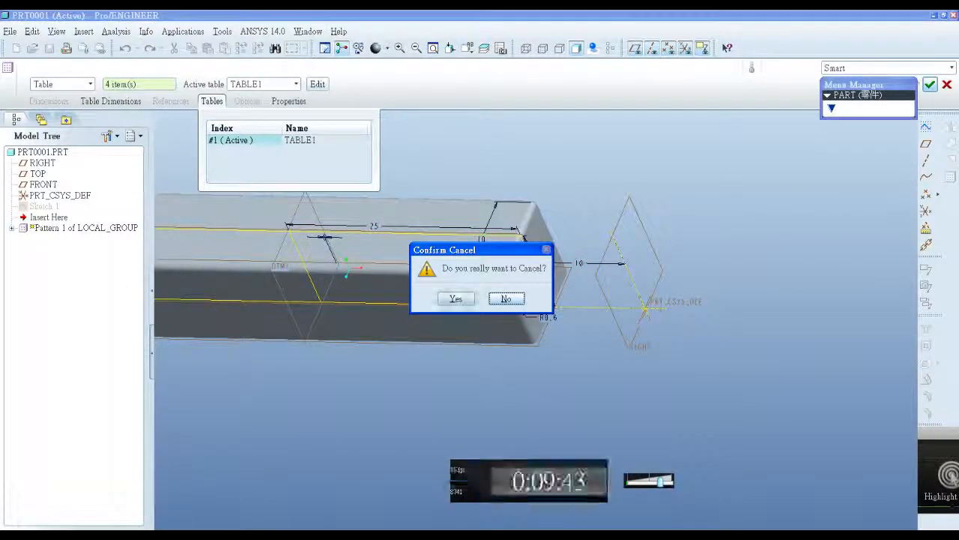
left_click(455, 298)
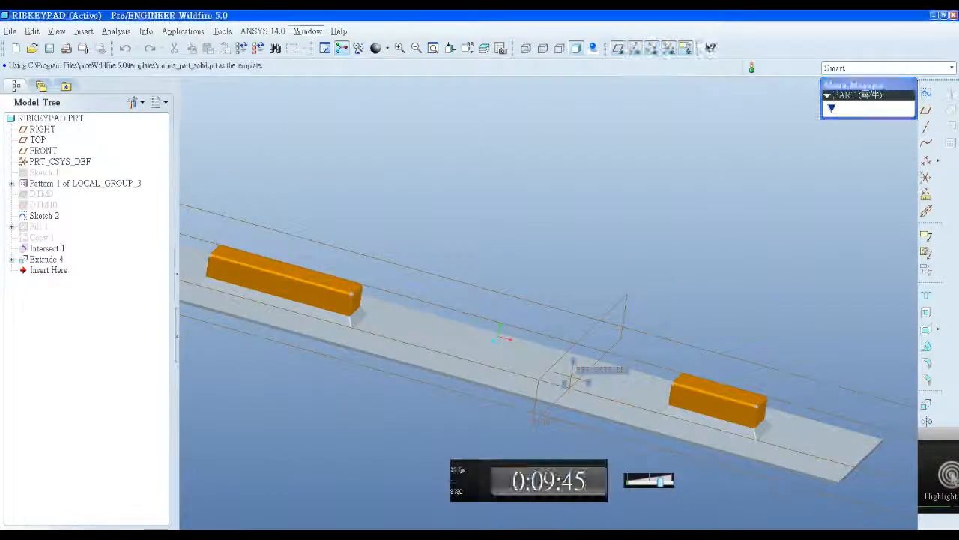
Step: Close the RIBKEYPAD part window and reactivate the PRT0001 part
left_click(605, 340)
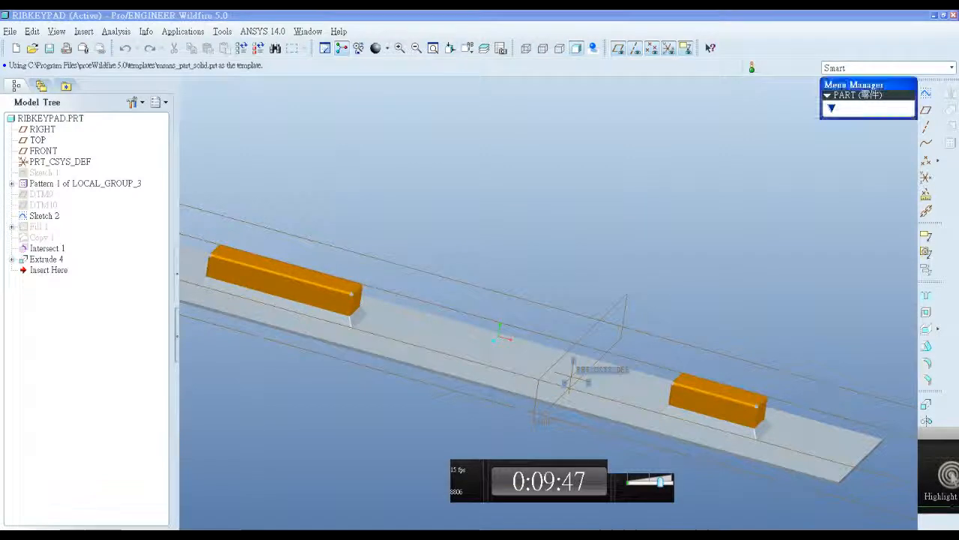
left_click(308, 30)
left_click(315, 72)
key("alt+Tab")
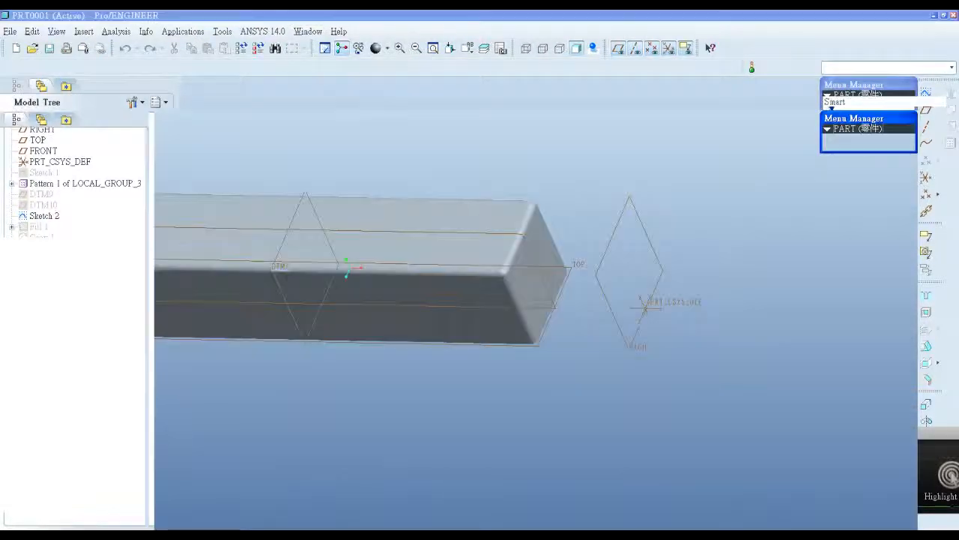
middle_click_drag(375, 338, 560, 330, "shift")
mouse_move(561, 329)
middle_mouse_down()
mouse_move(556, 390)
mouse_move(564, 336)
middle_mouse_up()
left_click(308, 32)
left_click(322, 46)
Step: Start a new pattern of the block's local group in PRT0001
scroll(404, 273, "up", 2)
middle_click_drag(403, 274, 353, 213, "shift")
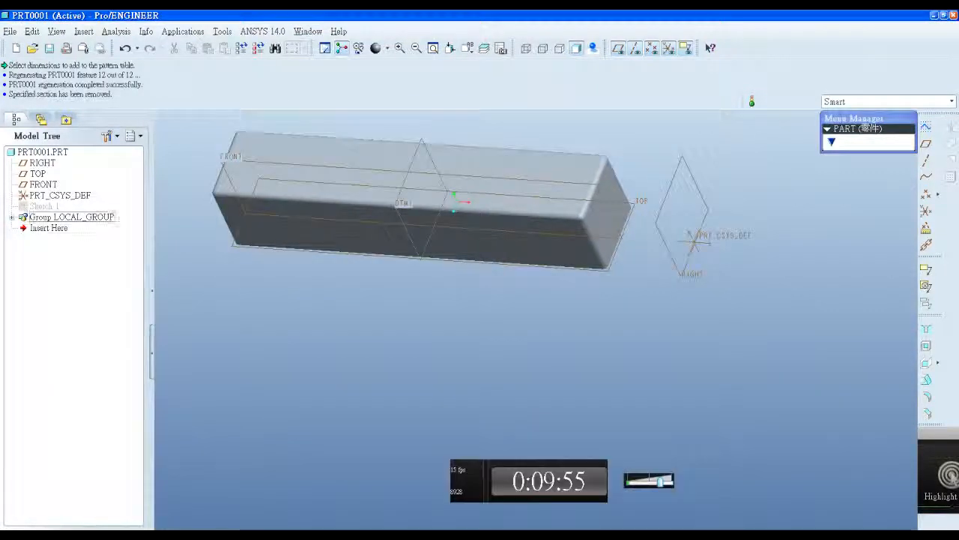
left_click(72, 218)
middle_click_drag(457, 199, 420, 222, "shift")
mouse_move(420, 223)
middle_mouse_down()
mouse_move(450, 213)
mouse_move(434, 198)
mouse_move(421, 224)
middle_mouse_up()
left_click(950, 177)
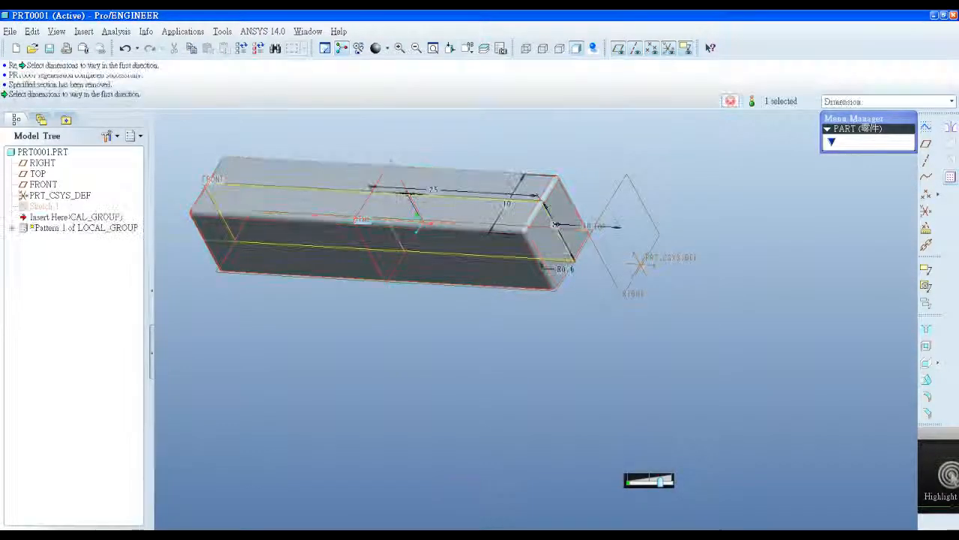